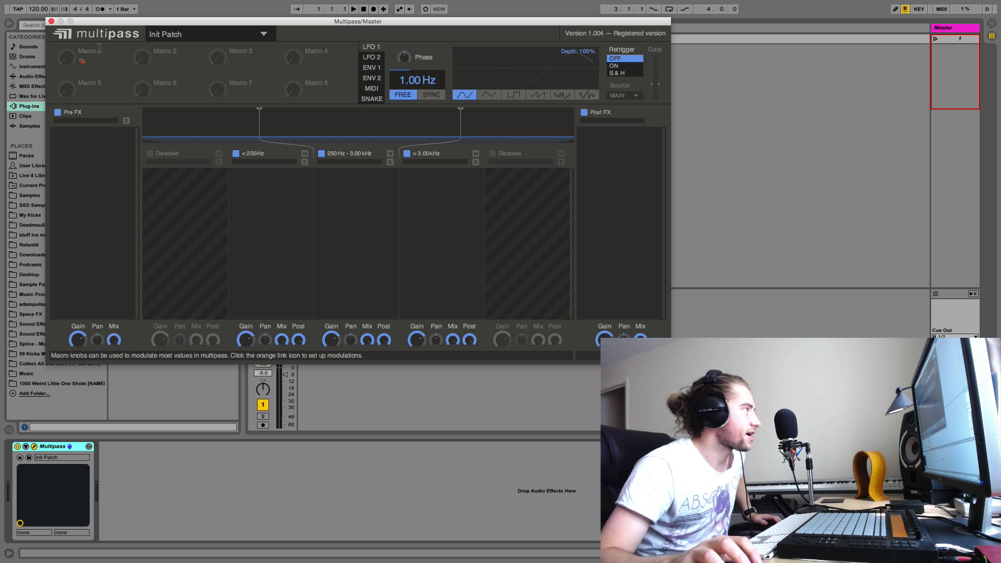
# Close the Multipass window and expand the operaesque folder of musicradar-female-vocal-samples in the Samples place
pyautogui.click(51, 21)
pyautogui.click(62, 195)
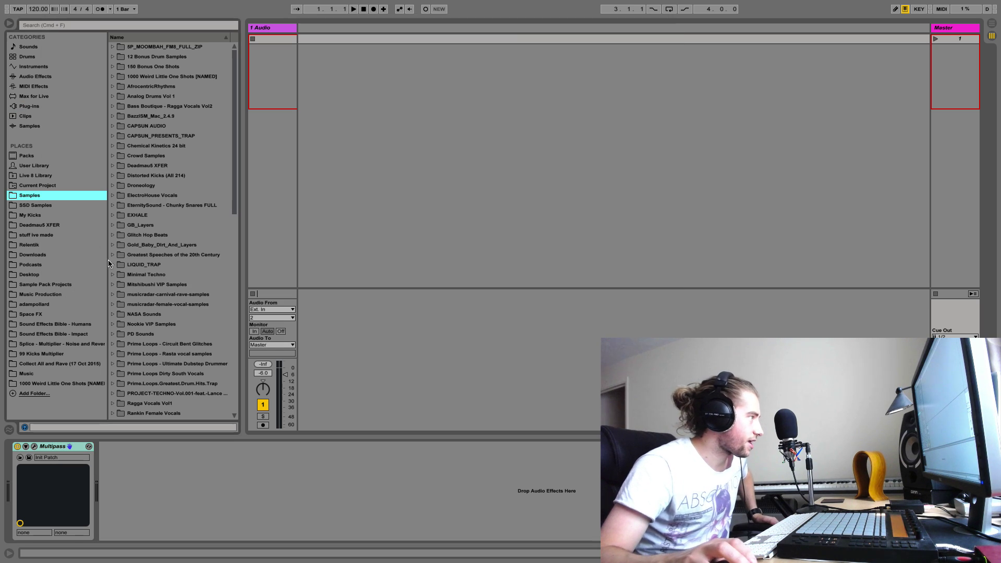
pyautogui.click(112, 305)
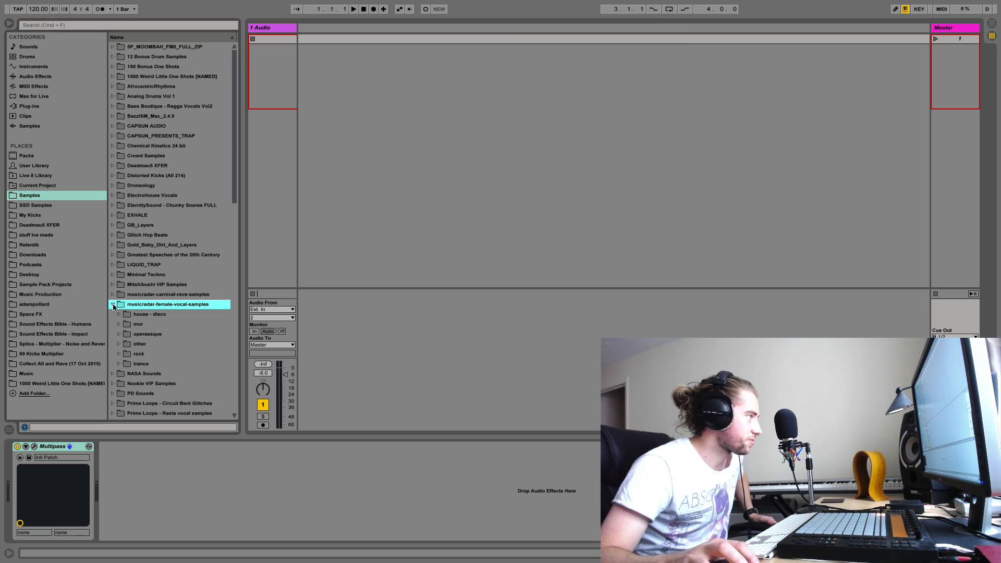
pyautogui.scroll(-8, 118, 271)
pyautogui.scroll(3, 117, 164)
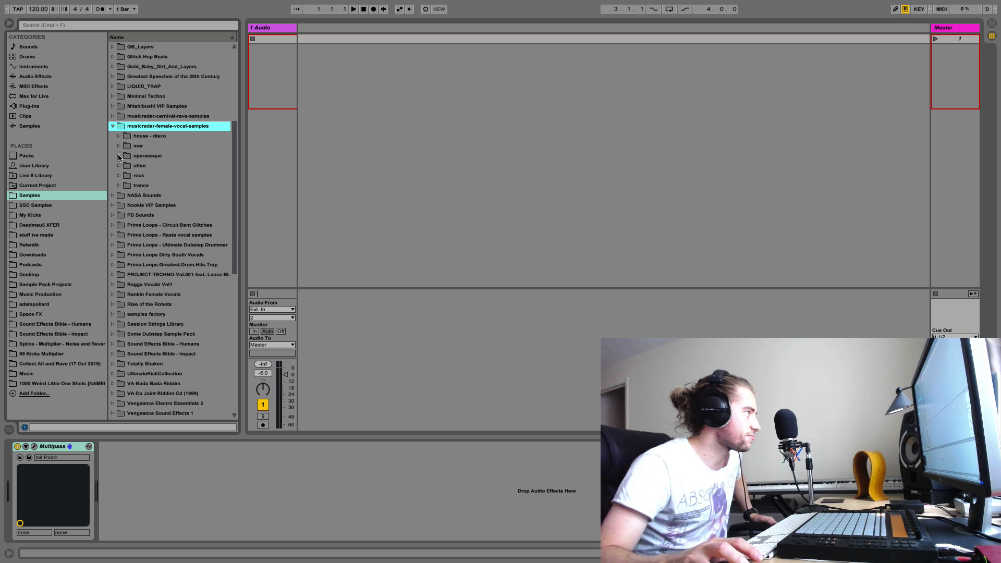
pyautogui.click(119, 157)
pyautogui.scroll(-10, 158, 221)
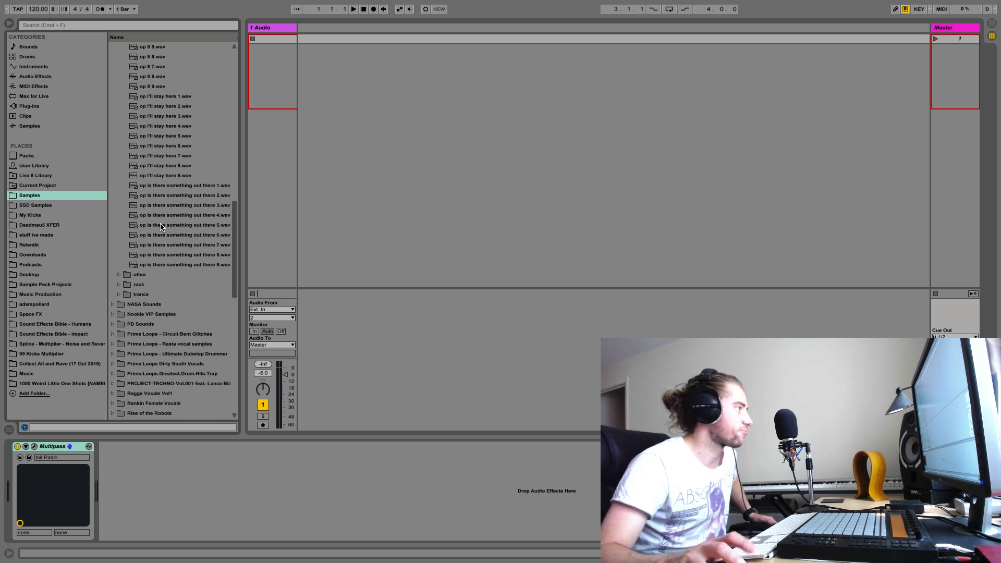
# Audition the vocal samples op 7 3.wav, op 6 9.wav and op 6 8.wav in the operaesque folder
pyautogui.scroll(4, 156, 216)
pyautogui.click(155, 206)
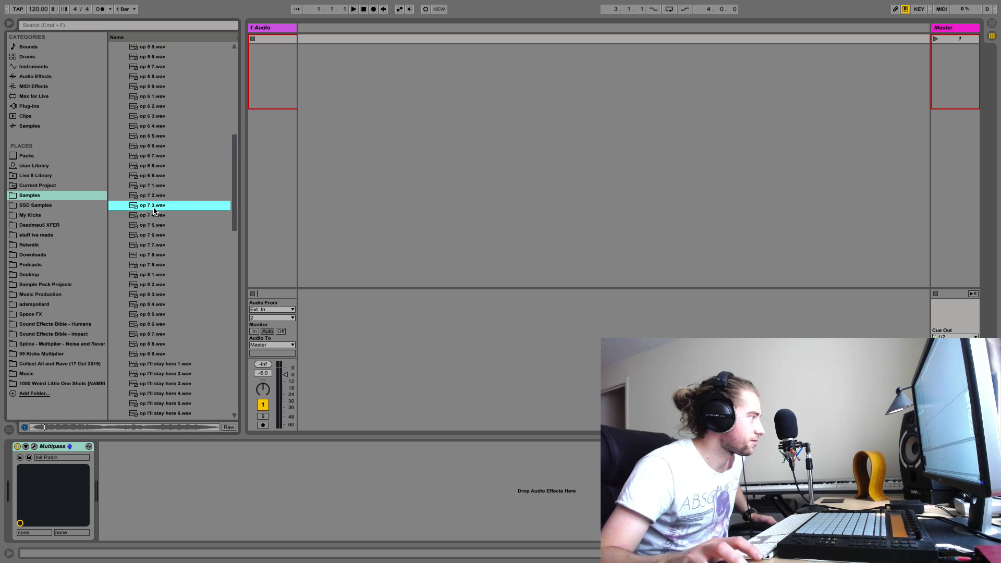
pyautogui.click(156, 178)
pyautogui.click(160, 167)
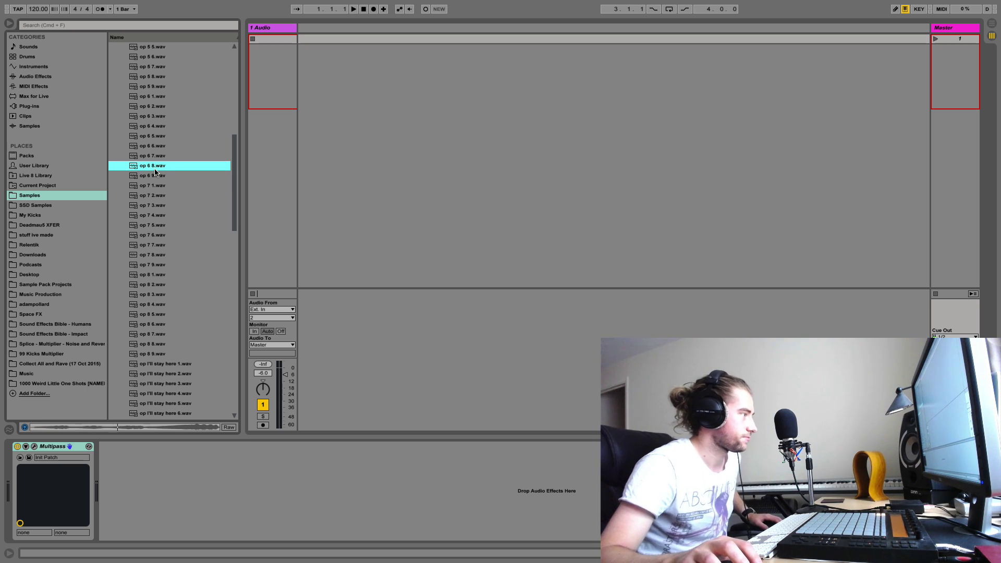
# Load op 6 8.wav into the first clip slot of the 1 Audio track, then play and stop it
pyautogui.moveTo(155, 172); pyautogui.dragTo(270, 38)
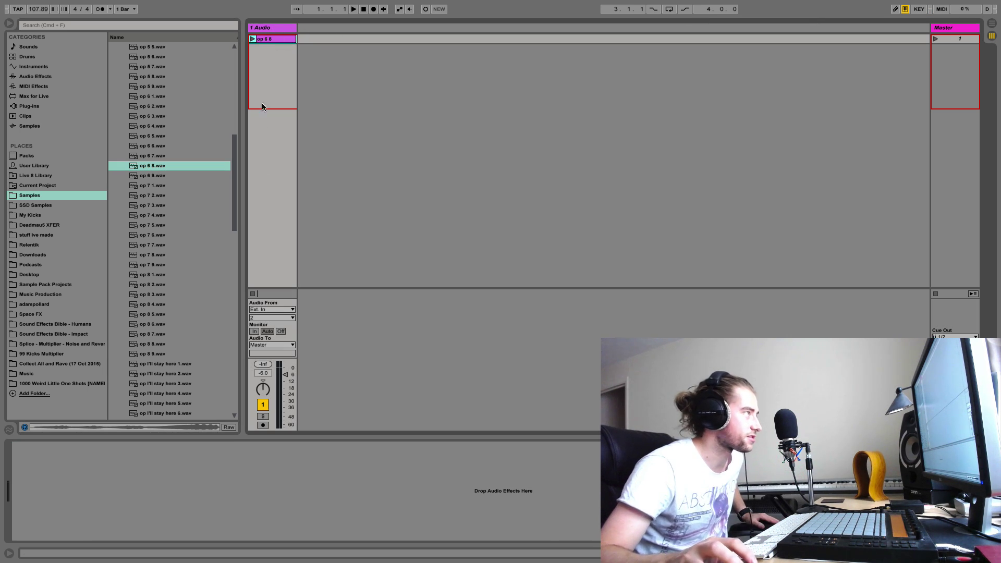
pyautogui.click(253, 40)
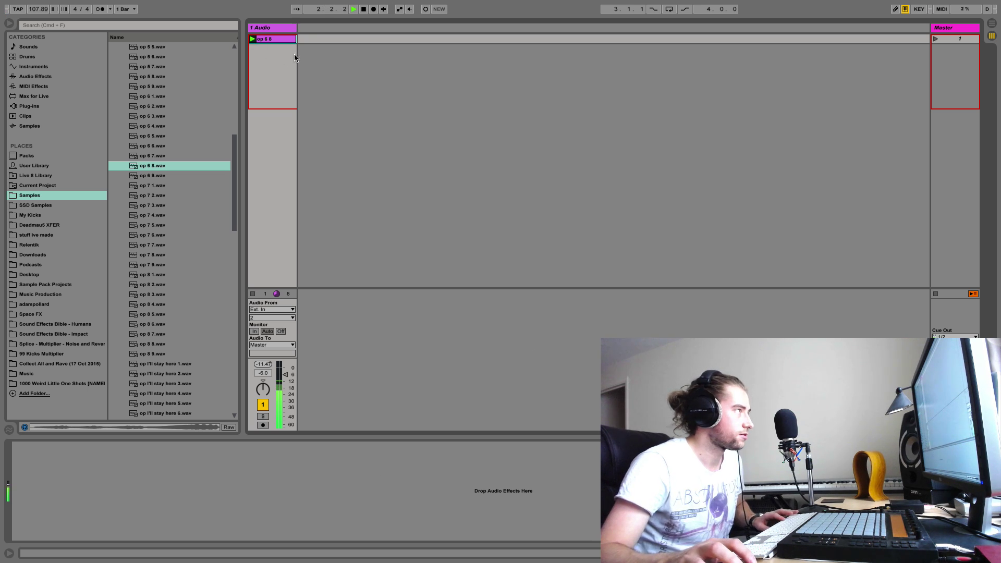
pyautogui.press('space')
# Move the Multipass effect from the Master track to the 1 Audio track and open its plug-in window
pyautogui.press('Right')
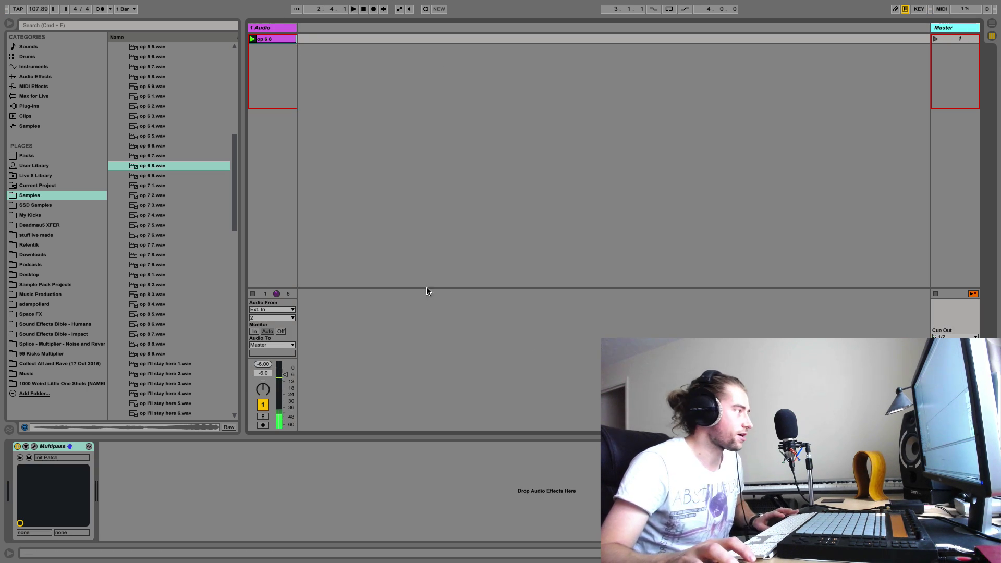
pyautogui.click(70, 449)
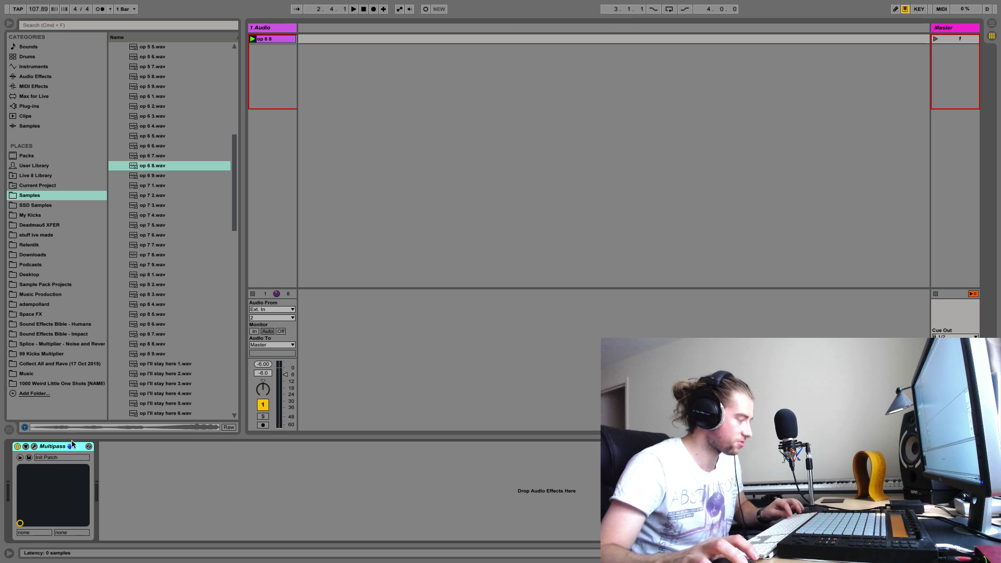
pyautogui.press('Left')
pyautogui.click(243, 491)
pyautogui.press('super+v')
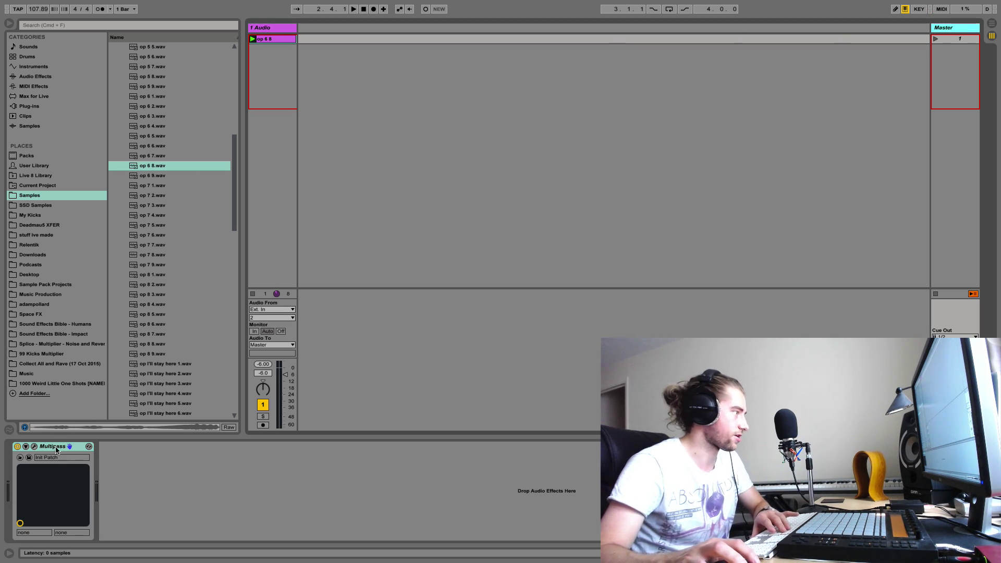
pyautogui.press('super+z')
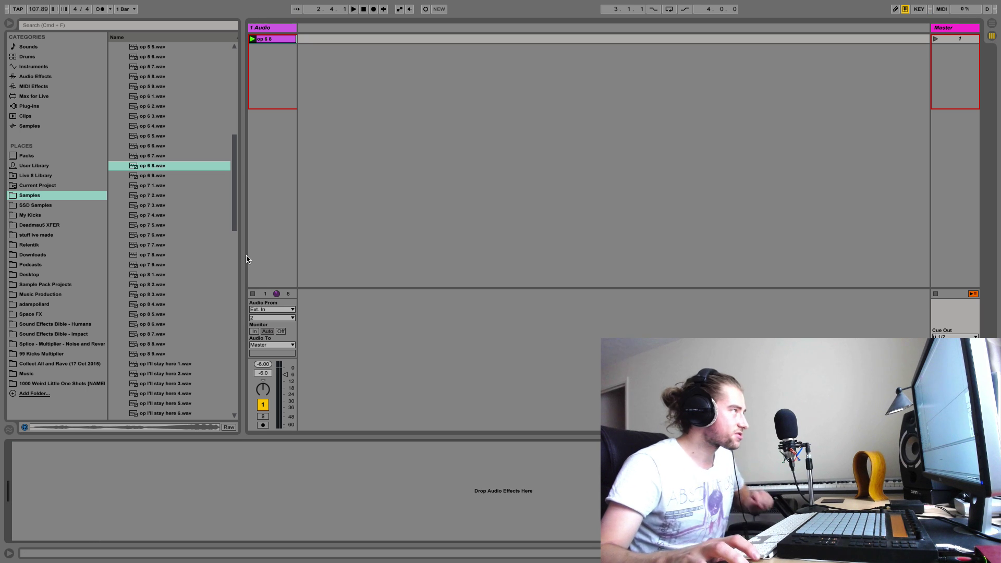
pyautogui.click(277, 33)
pyautogui.press('super+v')
pyautogui.click(34, 446)
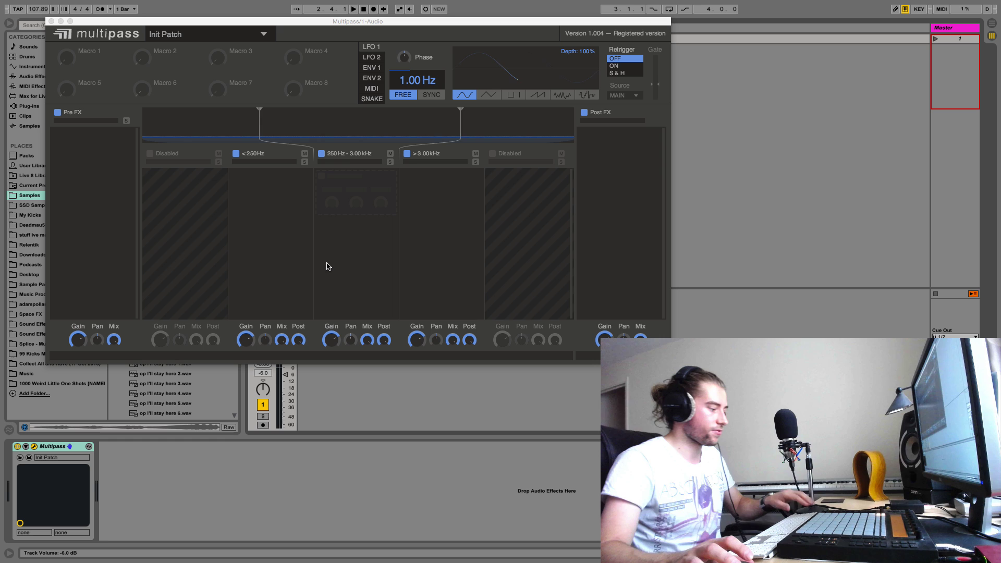
# Play the vocal clip through Multipass to examine its frequency spectrum across the three bands
pyautogui.press('space')
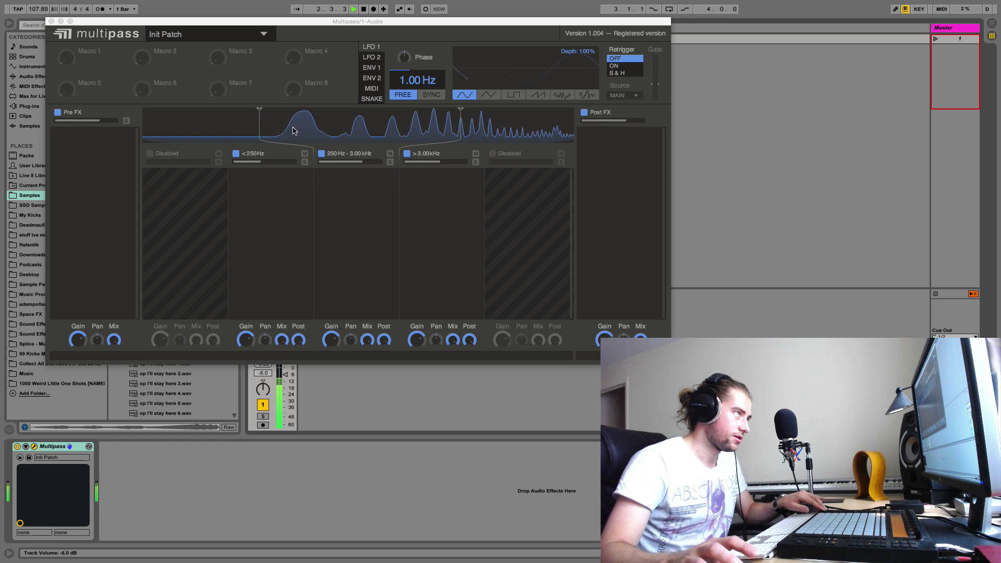
pyautogui.press('space')
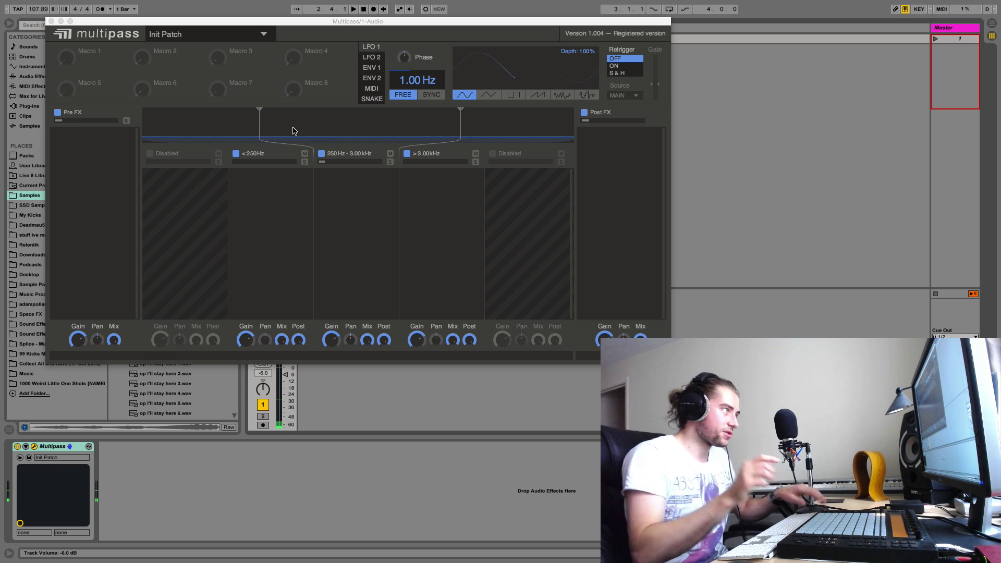
pyautogui.press('space')
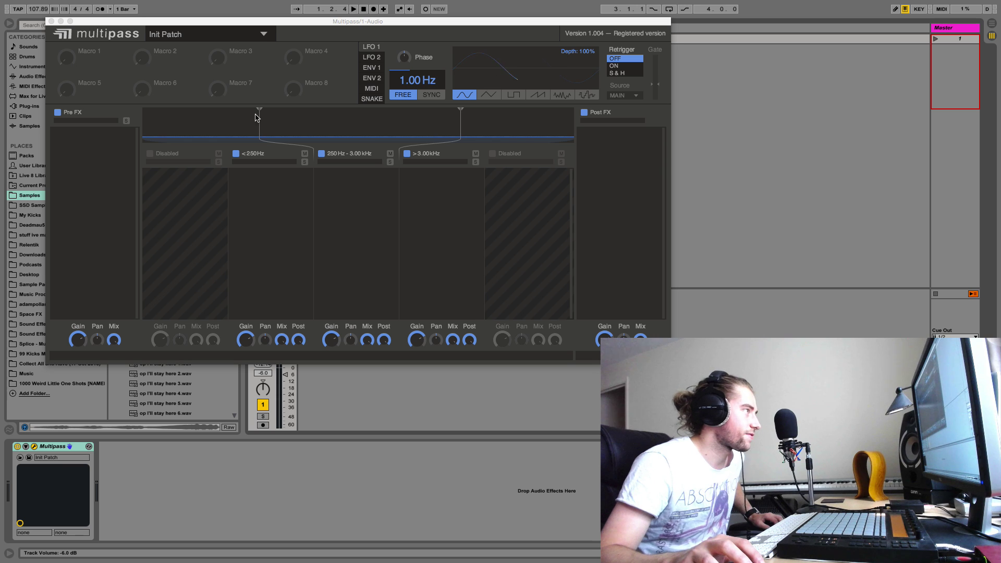
# Adjust the band crossovers to the vocal's spectrum during playback, moving the lower one to 807 Hz and the upper one to 4.30 kHz
pyautogui.moveTo(260, 116); pyautogui.dragTo(354, 127)
pyautogui.press('space')
pyautogui.press('space')
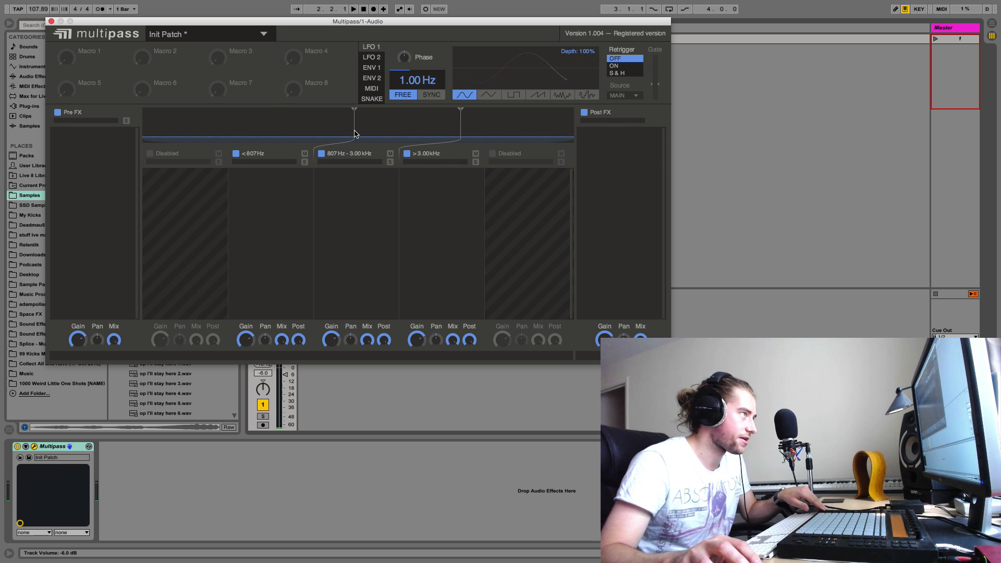
pyautogui.press('space')
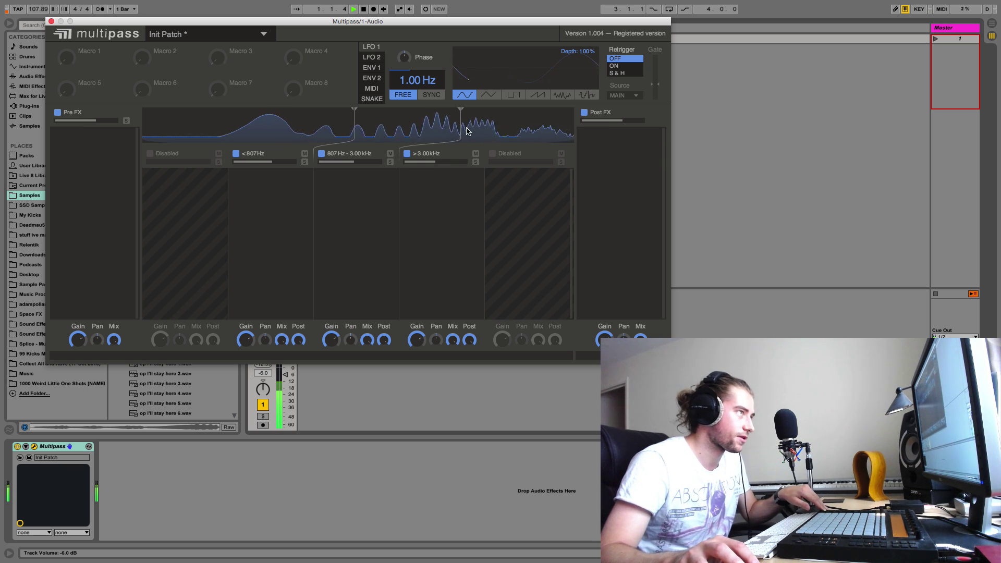
pyautogui.moveTo(461, 111); pyautogui.dragTo(489, 108)
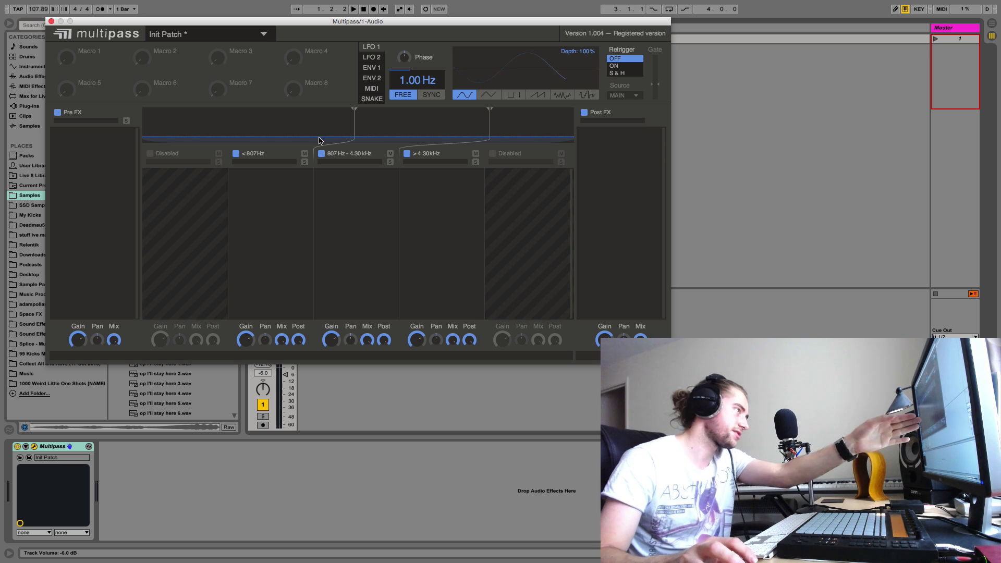
# Add a Faturator and a Distortion effect to the band below 807 Hz and play the clip through them
pyautogui.click(269, 198)
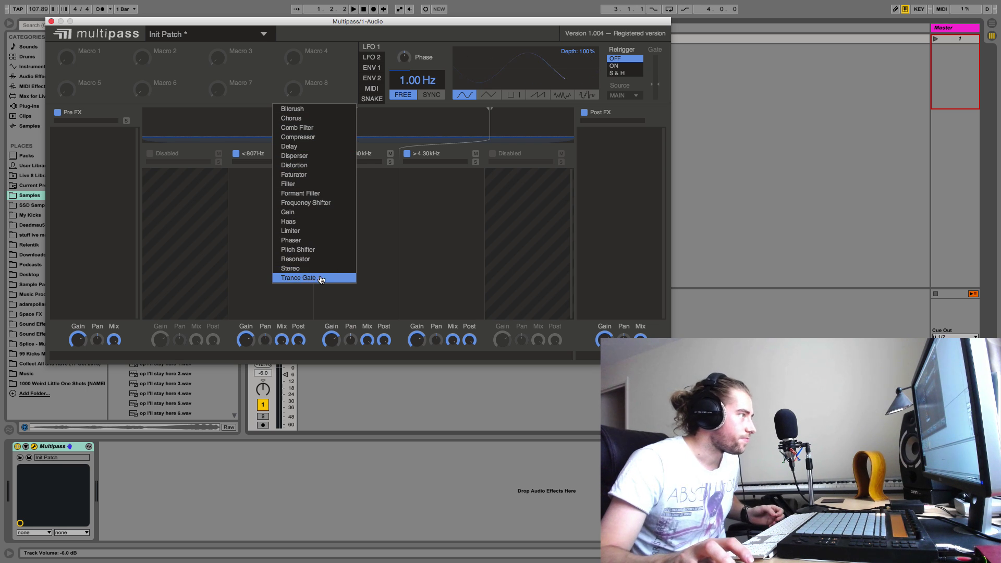
pyautogui.click(309, 177)
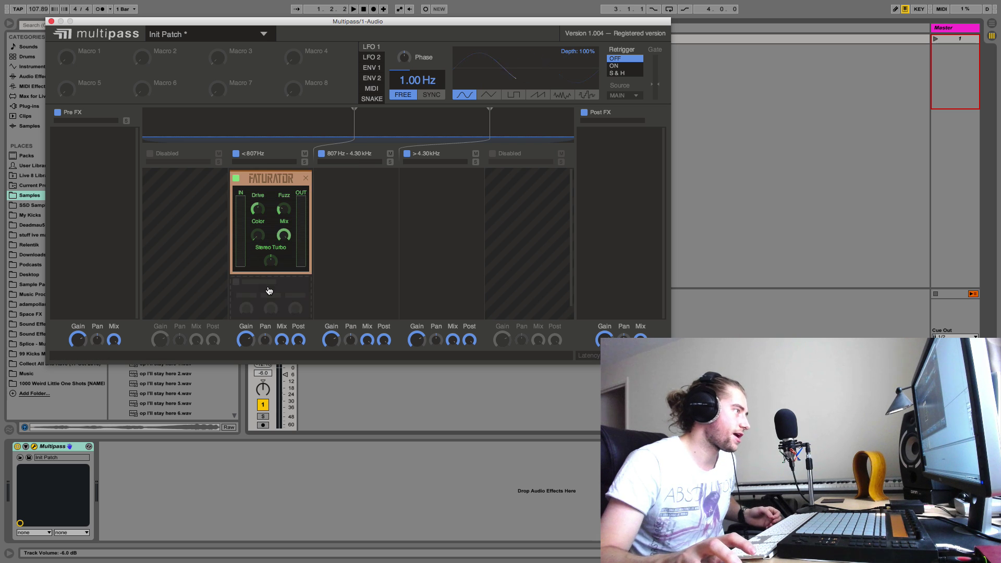
pyautogui.click(270, 290)
pyautogui.click(301, 247)
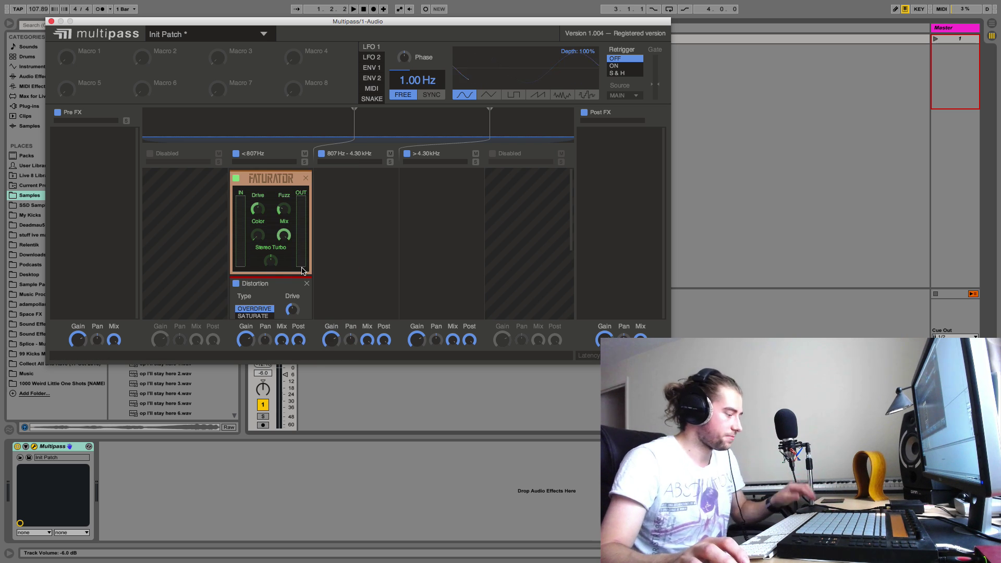
pyautogui.press('space')
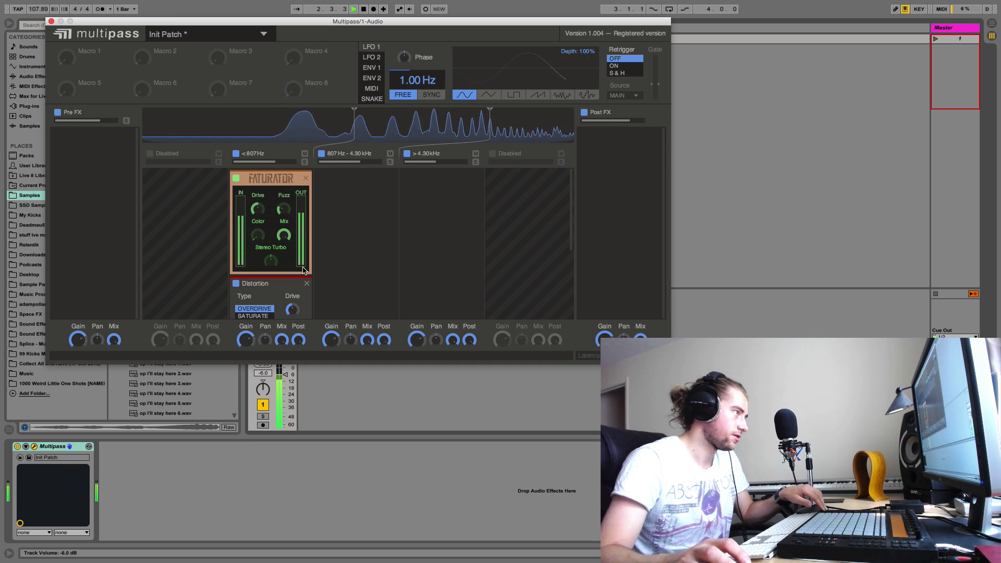
pyautogui.press('space')
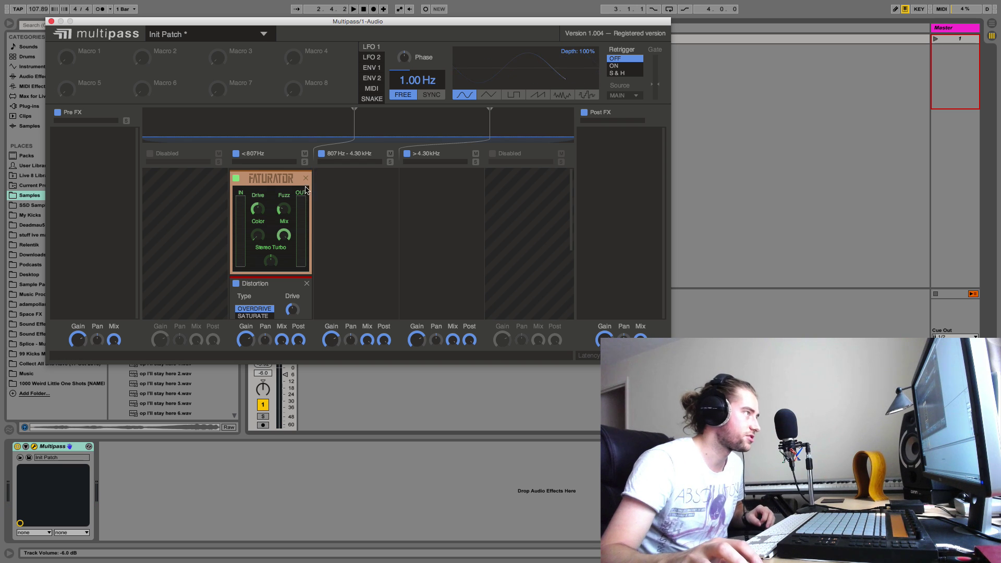
# Remove the Faturator from the low band and raise the Distortion's Drive to about 12.44 dB during playback
pyautogui.click(305, 179)
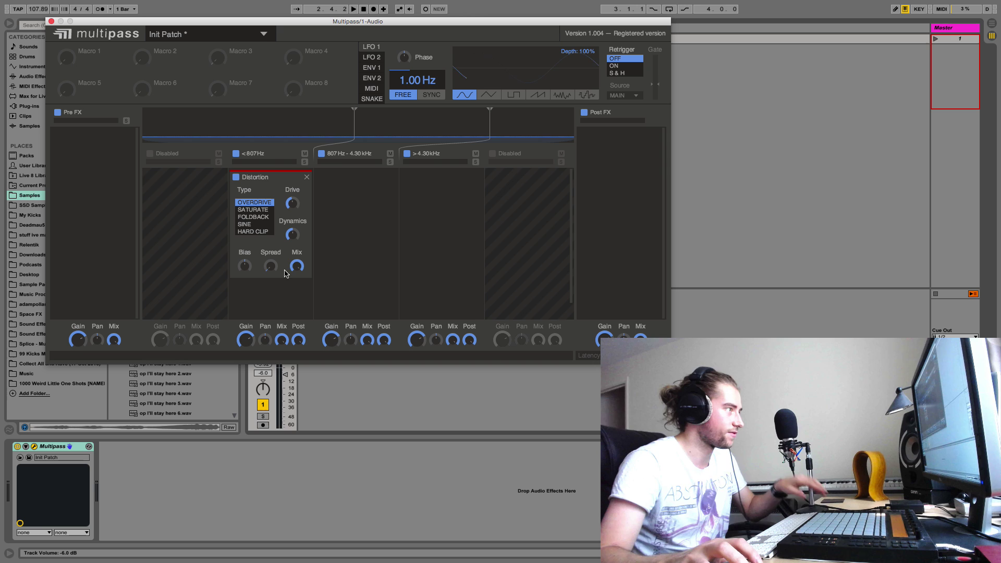
pyautogui.press('space')
pyautogui.click(292, 204)
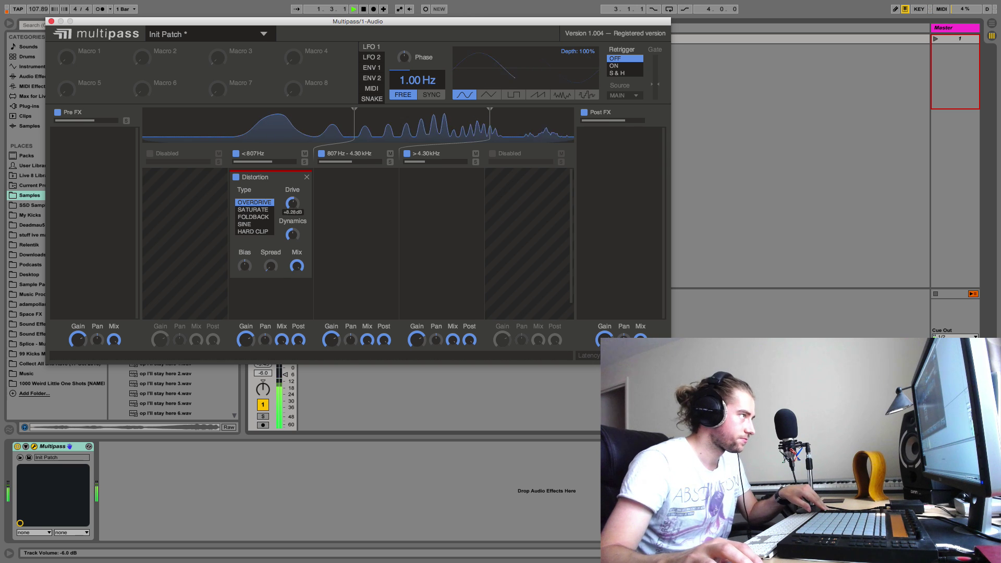
pyautogui.moveTo(291, 204); pyautogui.dragTo(292, 199)
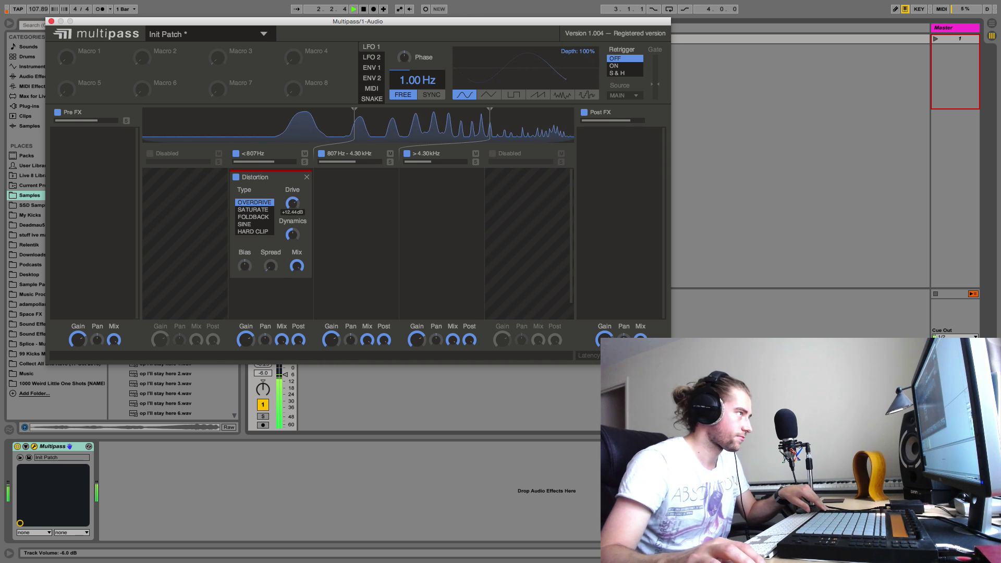
pyautogui.press('space')
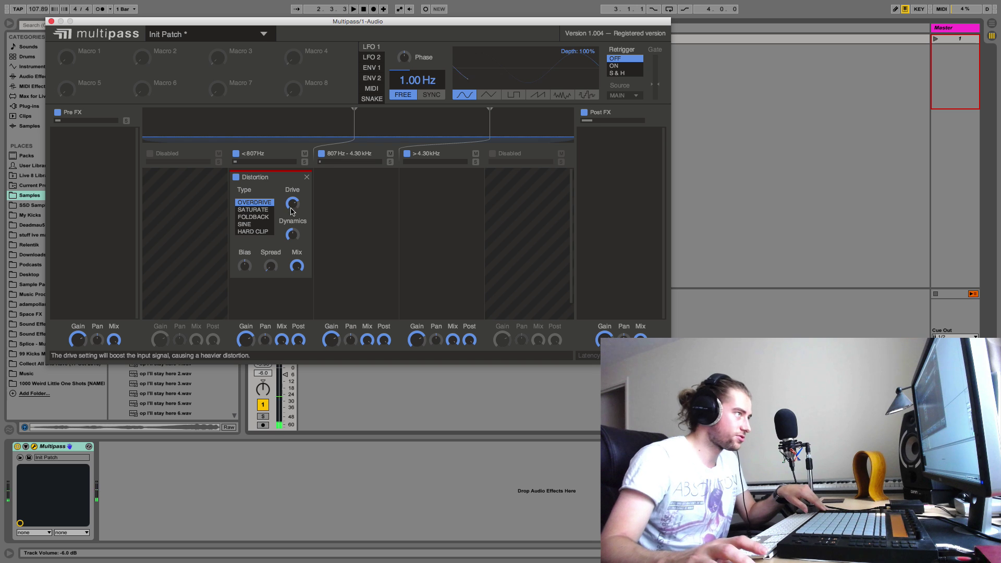
# Add a Delay to the 807 Hz to 4.30 kHz band, set its time to 264 ms and listen to the result
pyautogui.moveTo(330, 219); pyautogui.dragTo(357, 227)
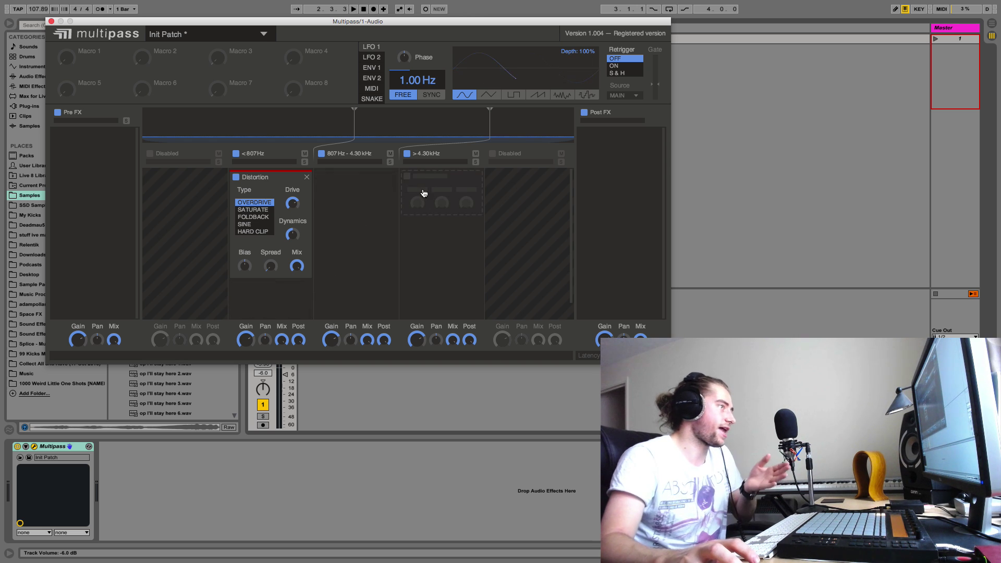
pyautogui.click(374, 183)
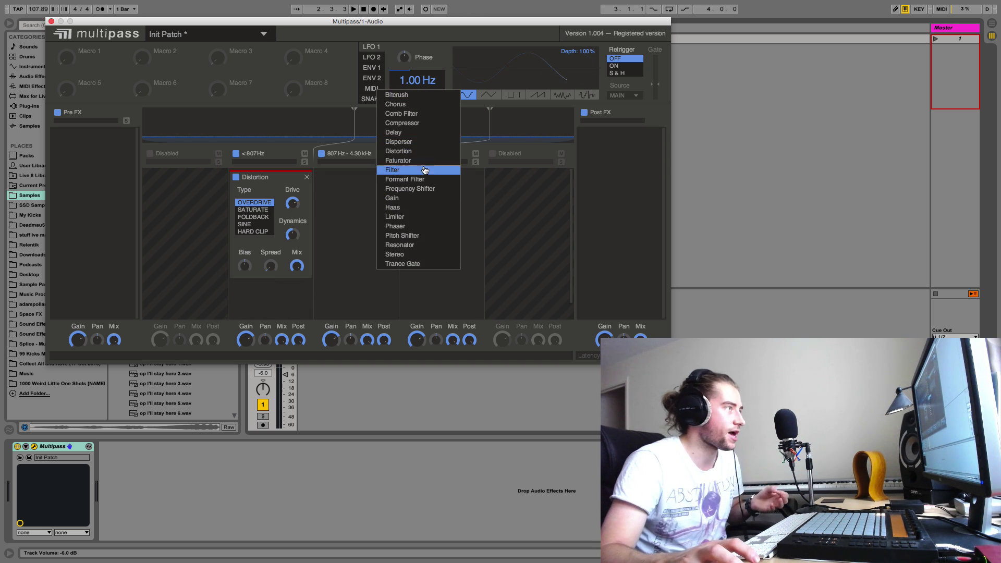
pyautogui.click(411, 144)
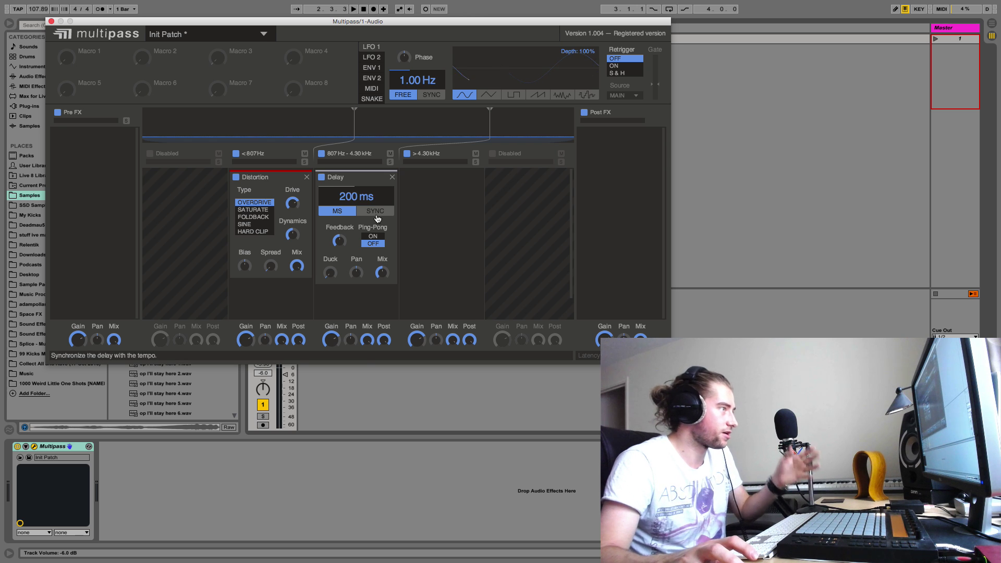
pyautogui.press('space')
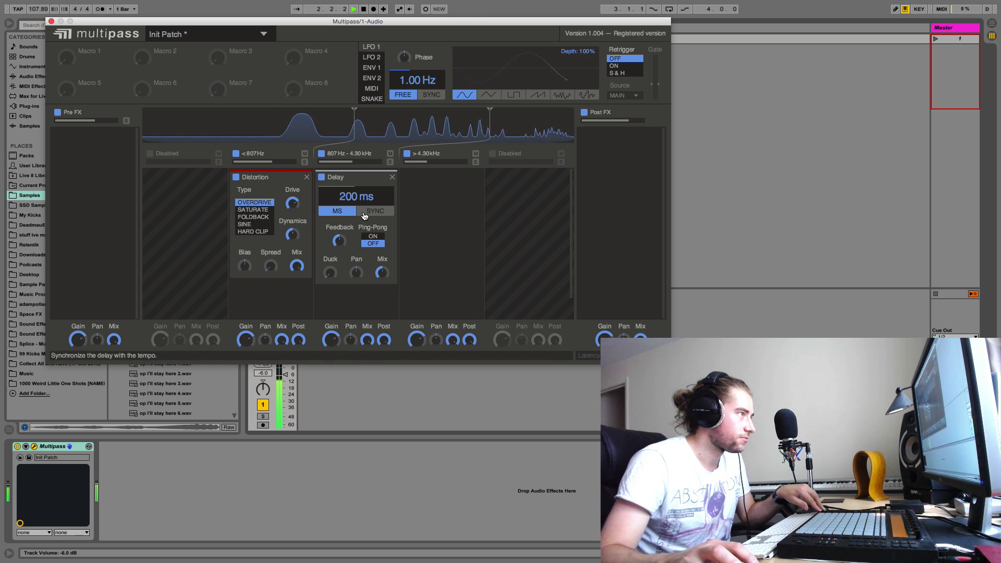
pyautogui.moveTo(359, 197); pyautogui.dragTo(359, 185)
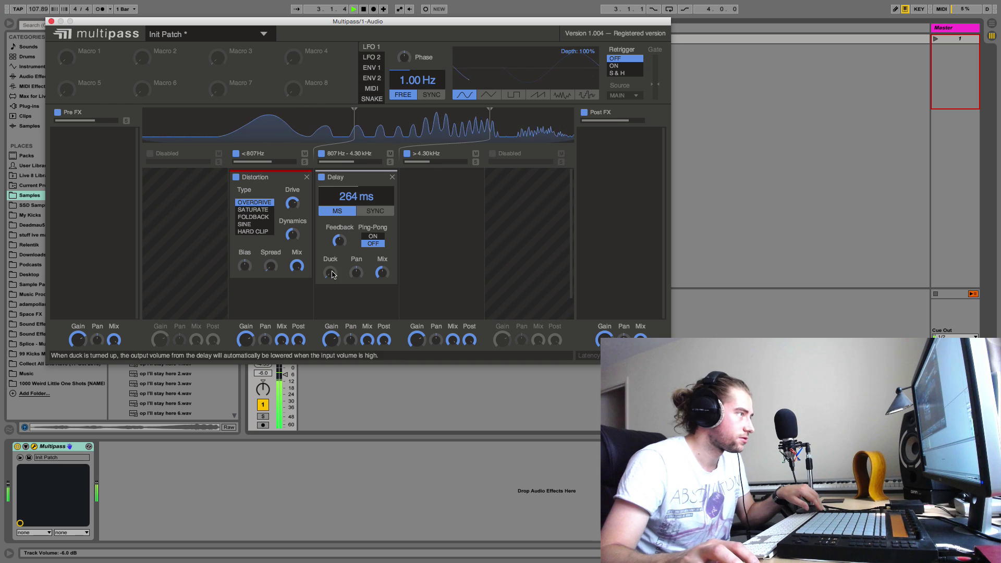
pyautogui.press('space')
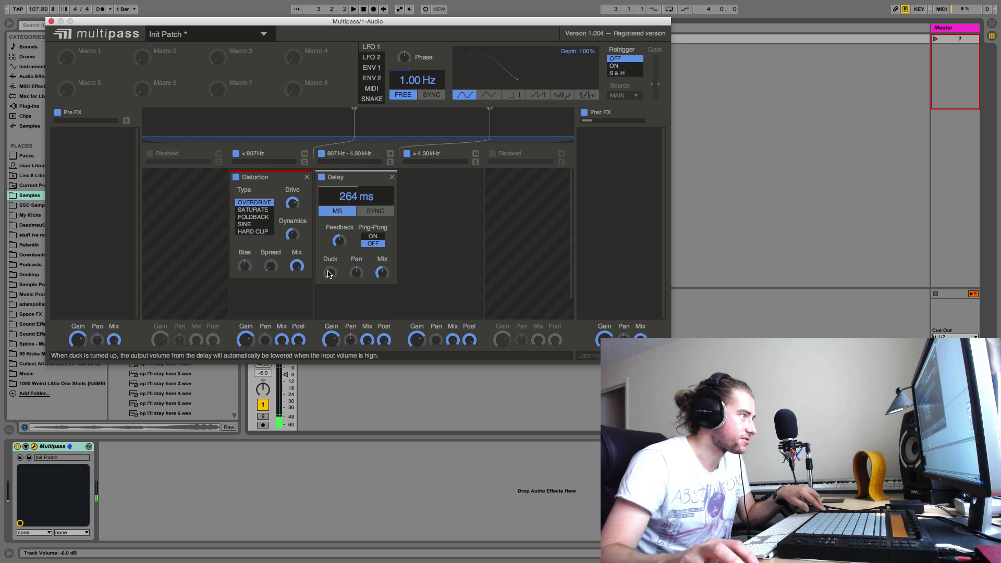
pyautogui.press('space')
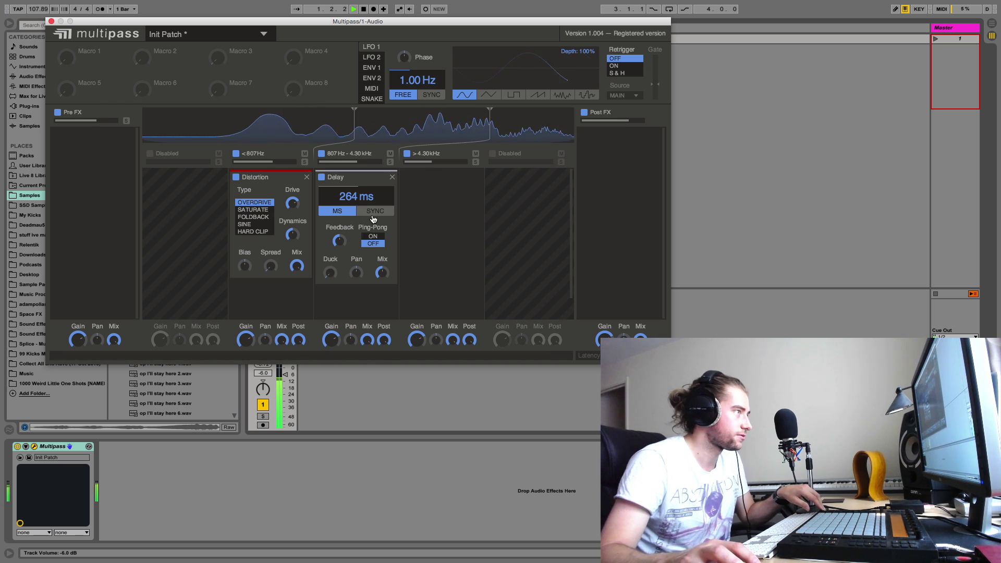
# Adjust the Mix, Duck and Pan of the Delay in the 807 Hz to 4.30 kHz band during playback
pyautogui.click(382, 272)
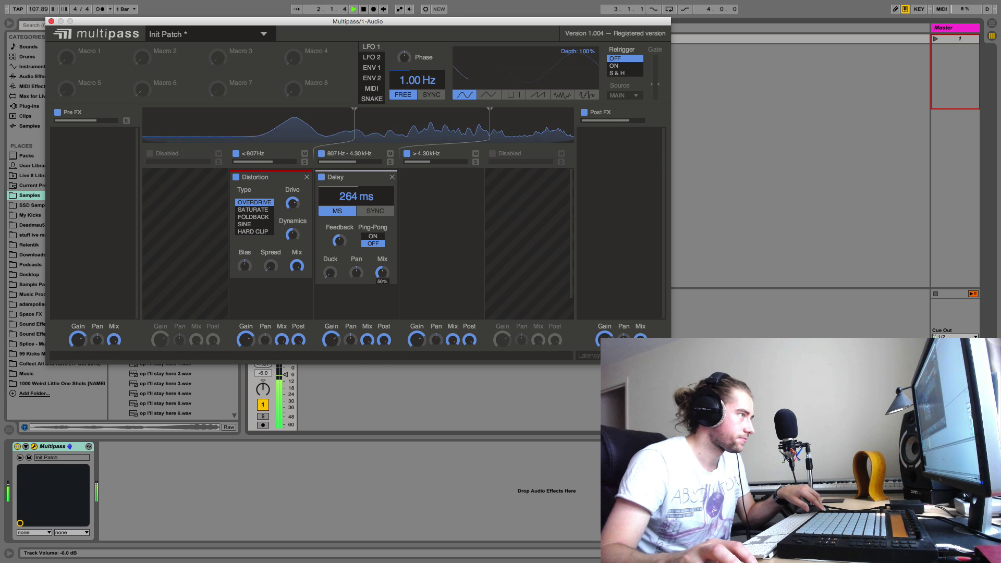
pyautogui.moveTo(356, 272); pyautogui.dragTo(330, 268)
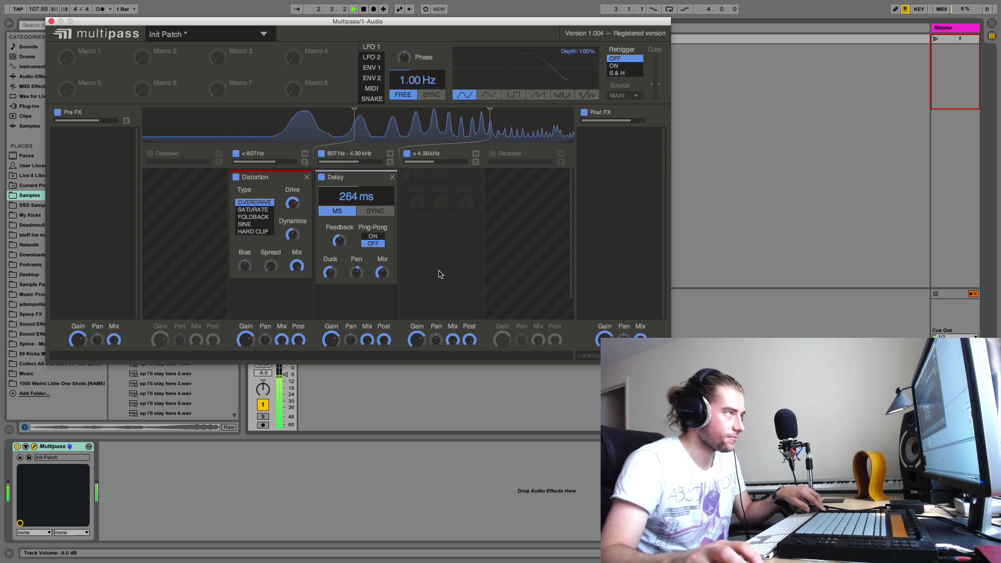
pyautogui.press('space')
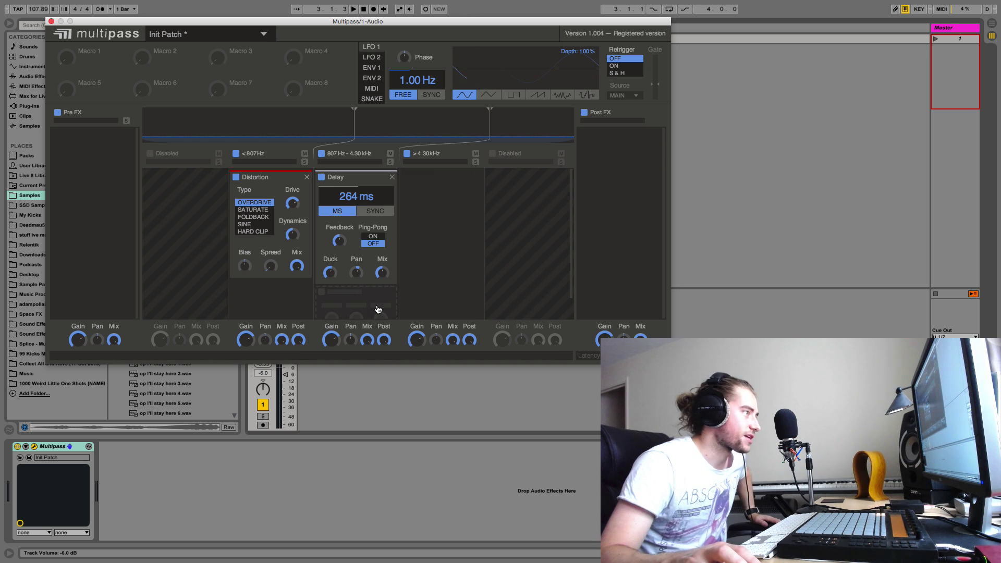
# Add a Pitch Shifter below the Delay in the 807 Hz to 4.30 kHz band and set it to +2.00 during playback
pyautogui.scroll(-2, 377, 310)
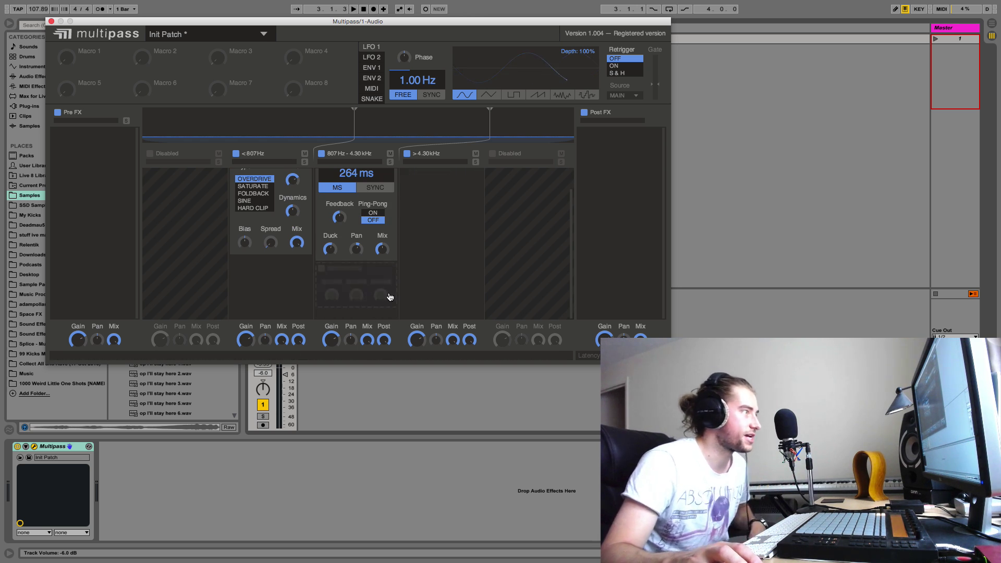
pyautogui.click(380, 273)
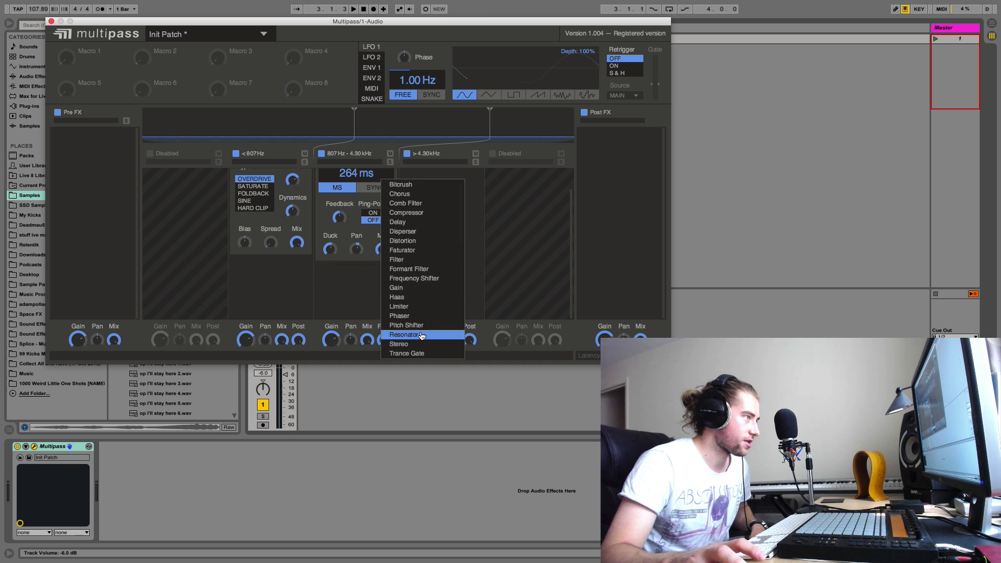
pyautogui.click(412, 325)
pyautogui.scroll(-3, 367, 255)
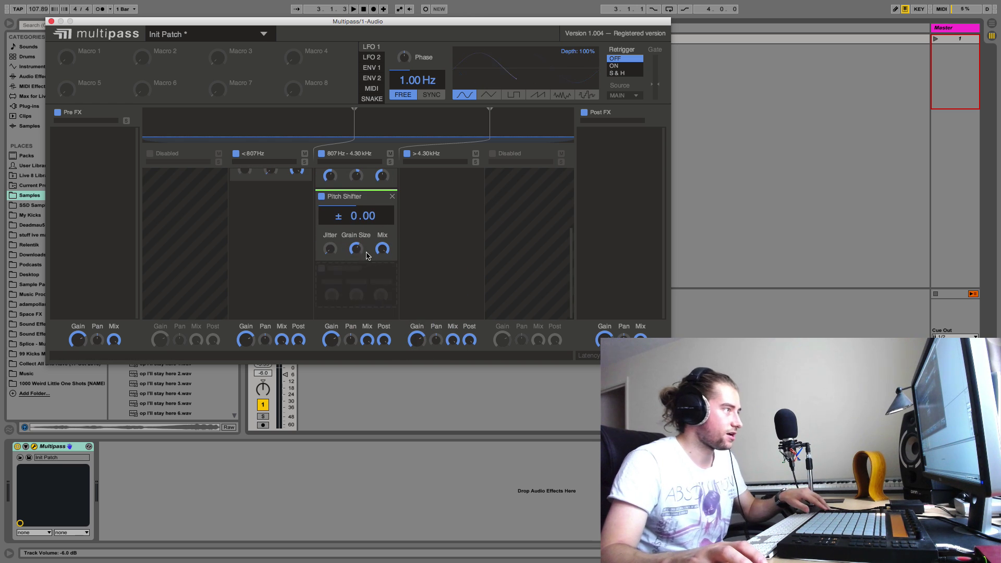
pyautogui.press('space')
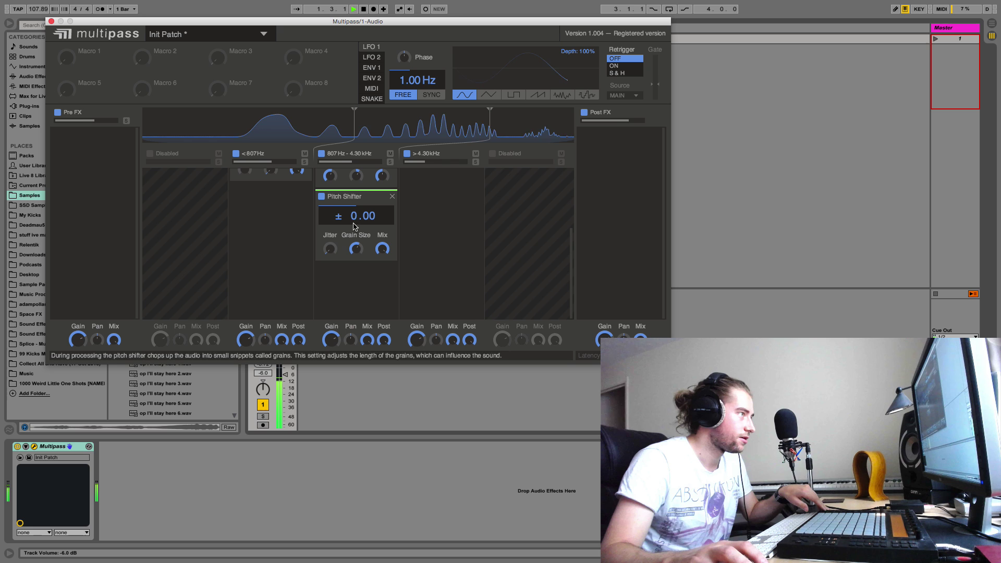
pyautogui.moveTo(354, 226)
pyautogui.mouseDown()
pyautogui.moveTo(353, 180)
pyautogui.moveTo(354, 216)
pyautogui.mouseUp()
pyautogui.press('space')
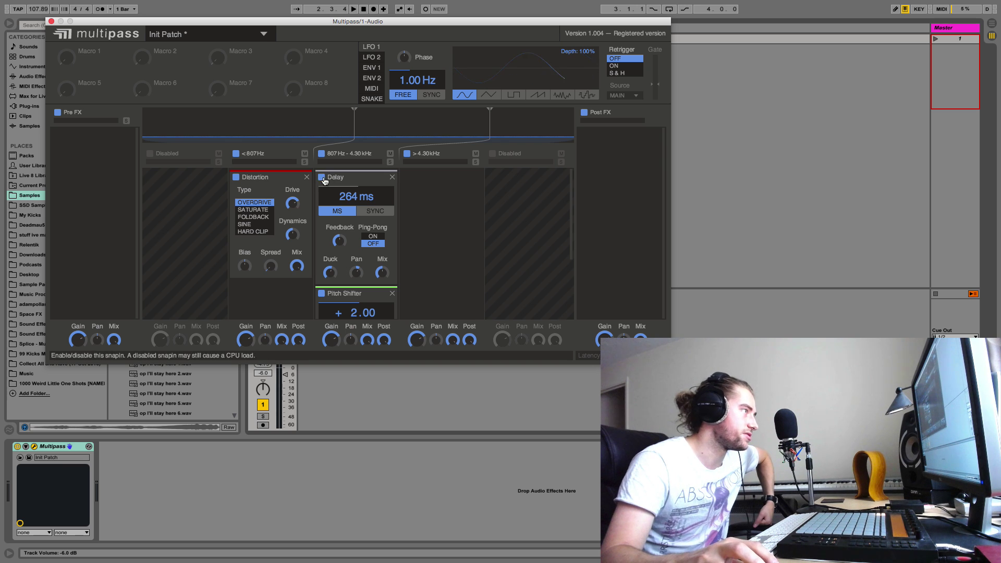
# Remove the Distortion, Delay and Pitch Shifter from the bands and play the clip without effects
pyautogui.click(306, 178)
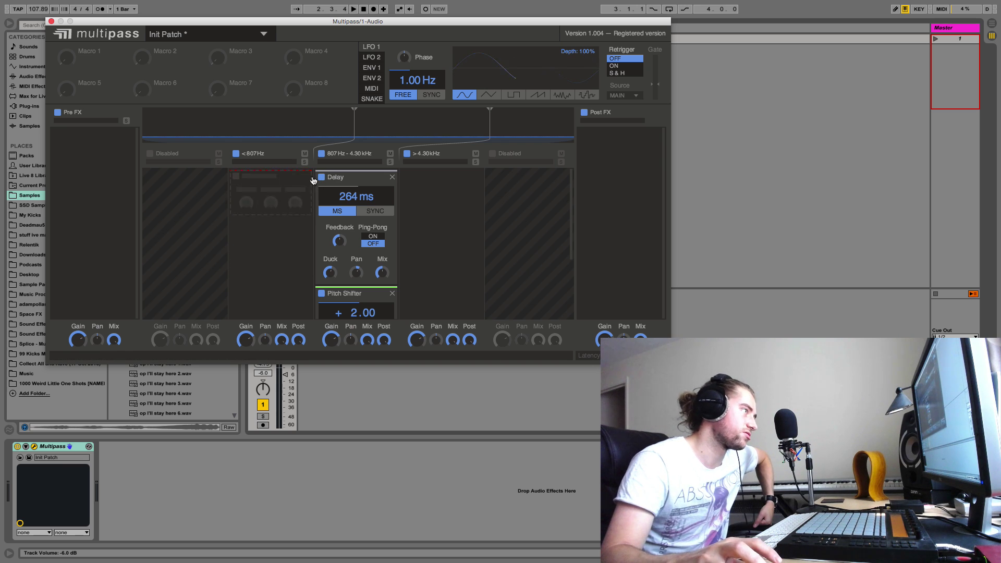
pyautogui.click(393, 177)
pyautogui.click(392, 177)
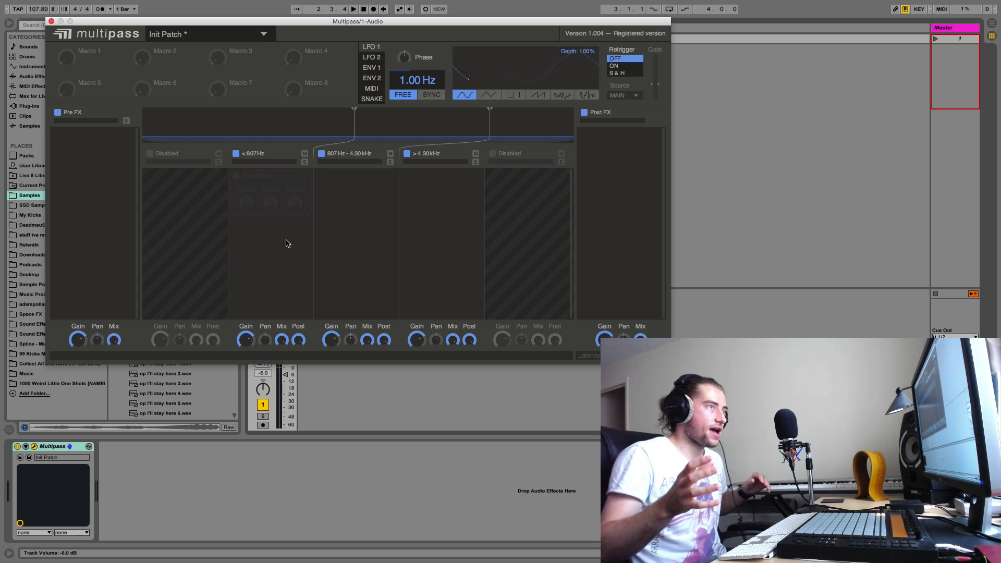
pyautogui.press('space')
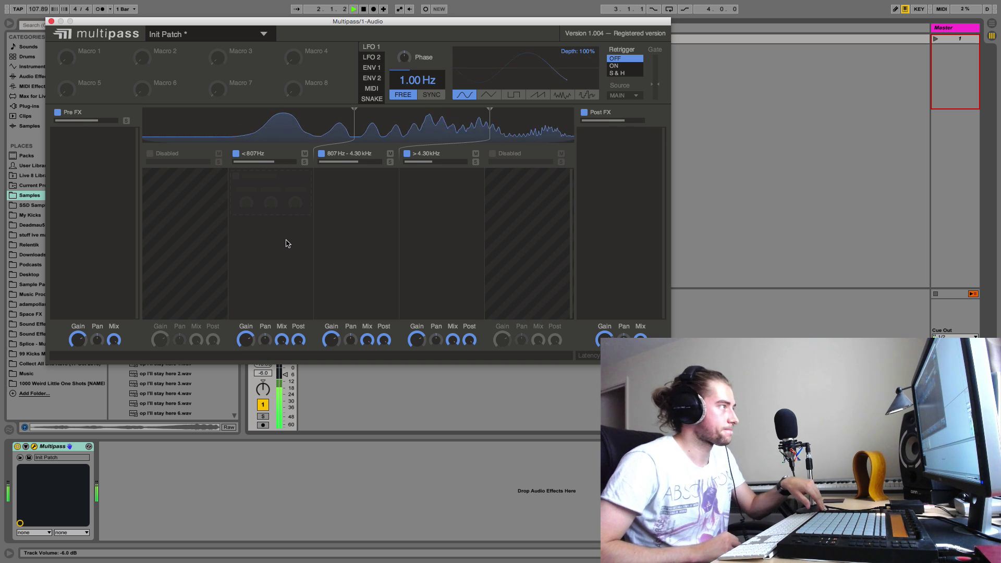
pyautogui.press('space')
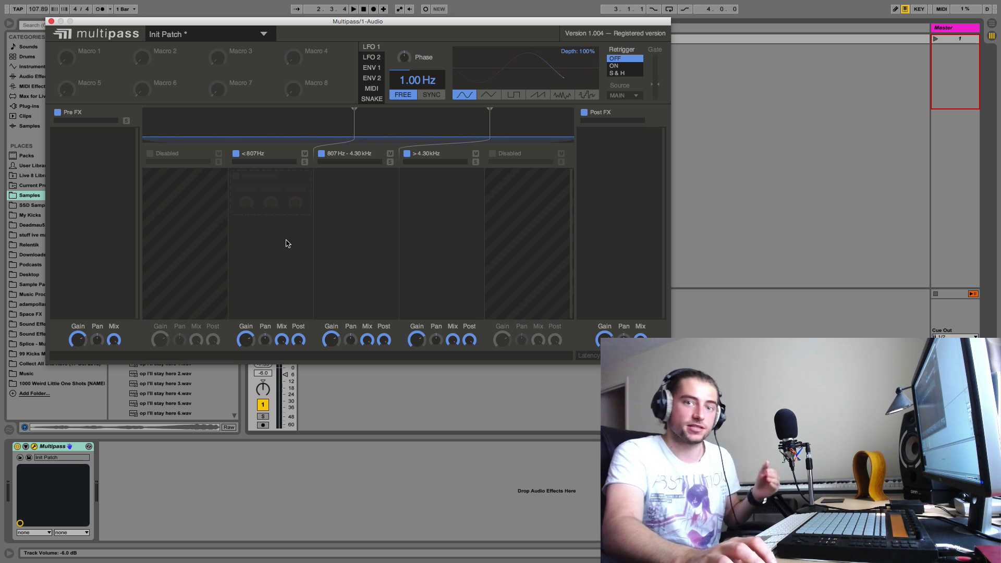
# Load the Rythmic factory preset Adaptive Glider, discarding the patch changes, and play the clip through it
pyautogui.click(257, 36)
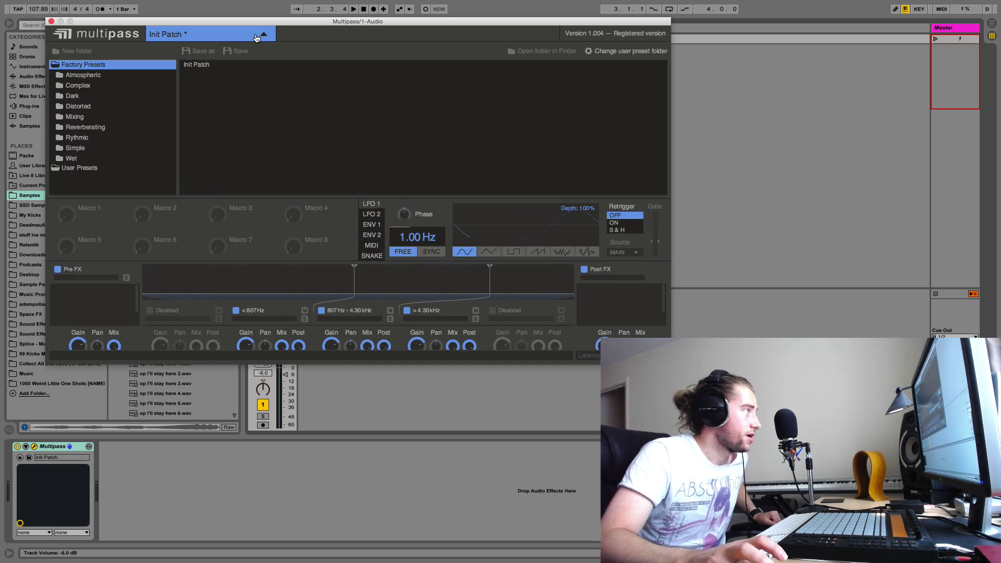
pyautogui.click(87, 139)
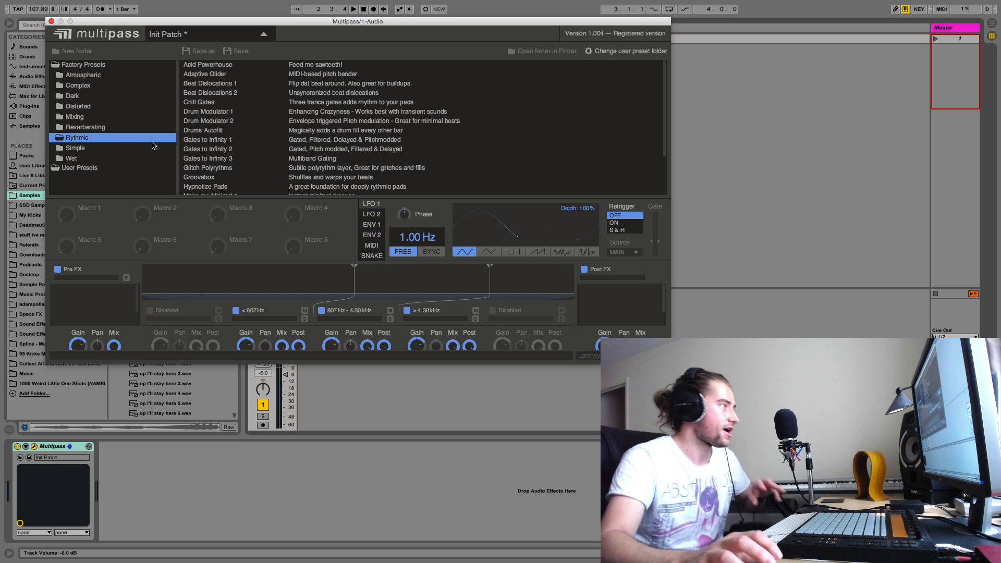
pyautogui.click(219, 75)
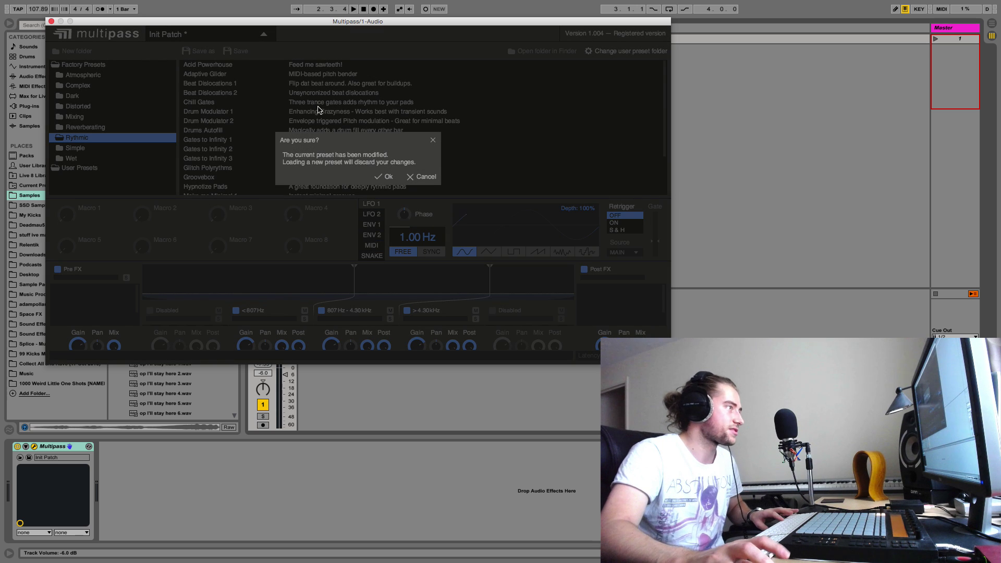
pyautogui.click(386, 176)
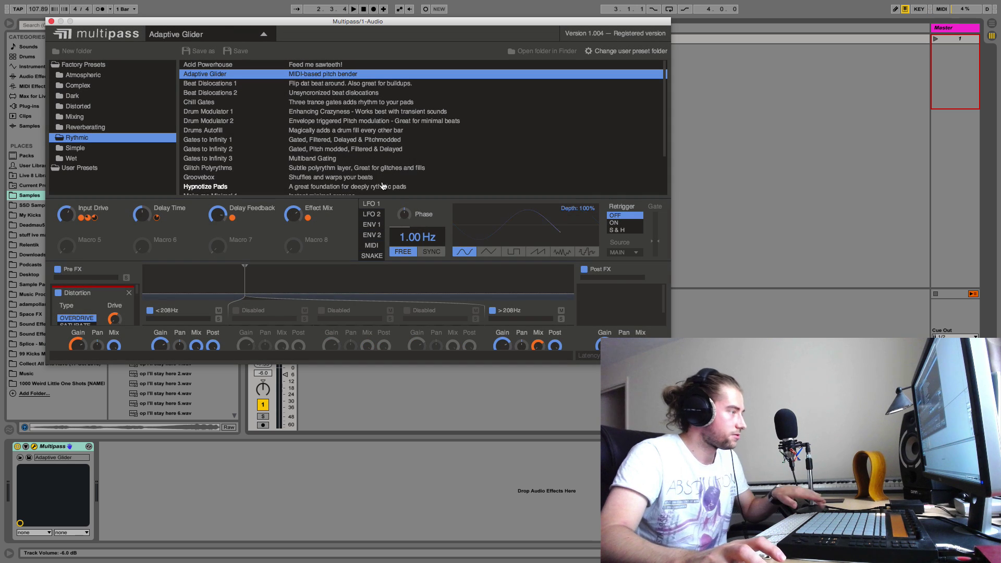
pyautogui.press('space')
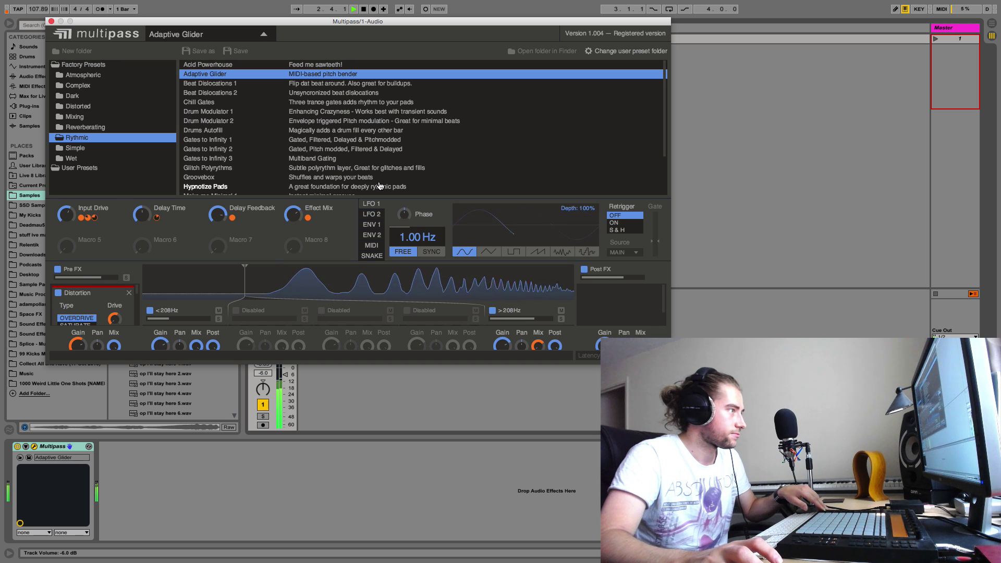
pyautogui.press('space')
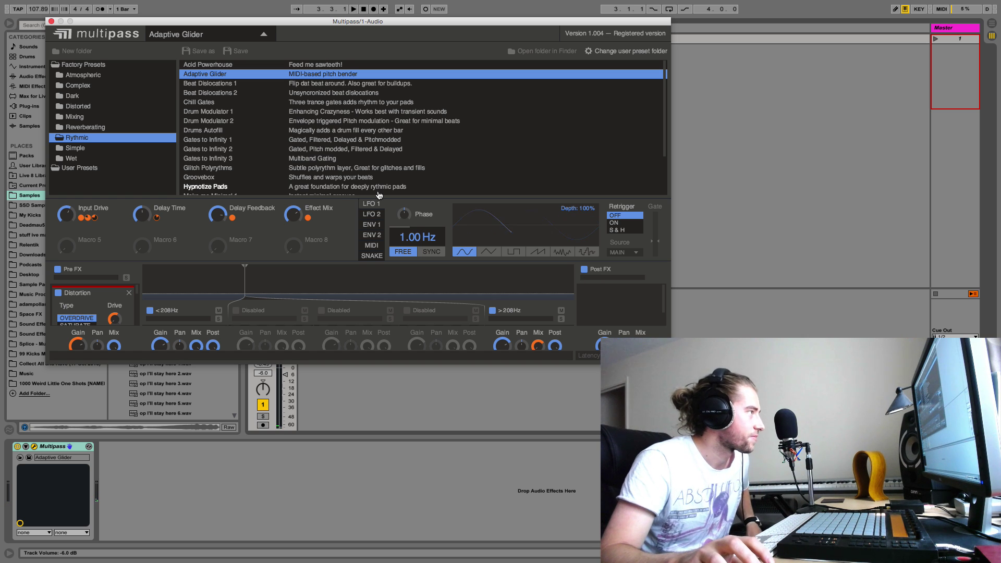
# Load the Glitch Polyrythms preset and play the clip through it
pyautogui.click(230, 170)
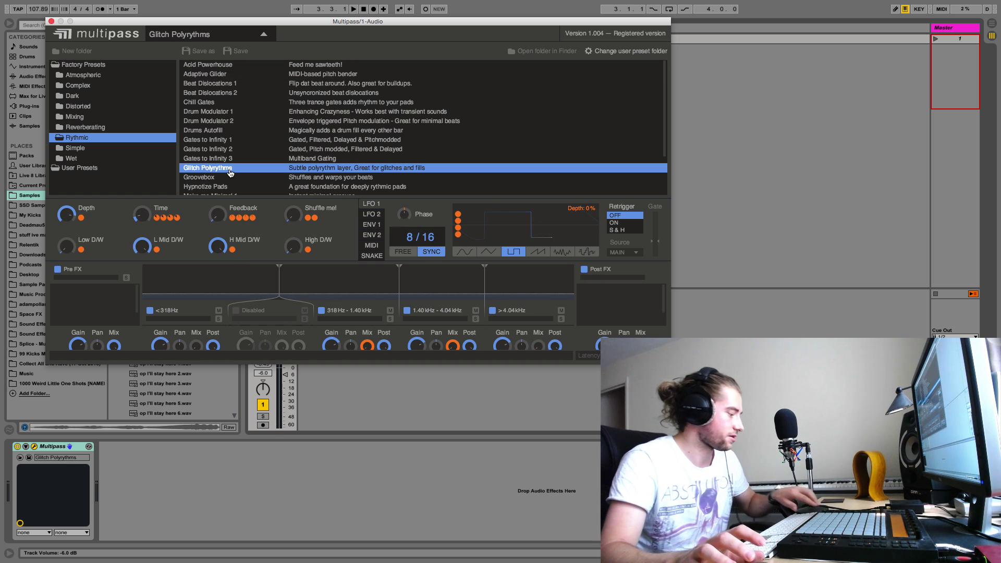
pyautogui.press('space')
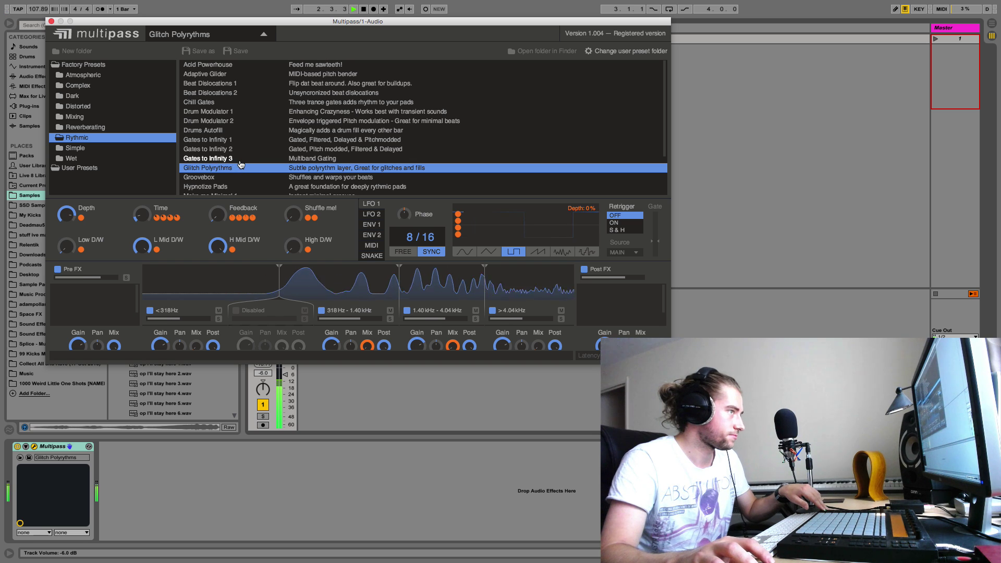
pyautogui.press('space')
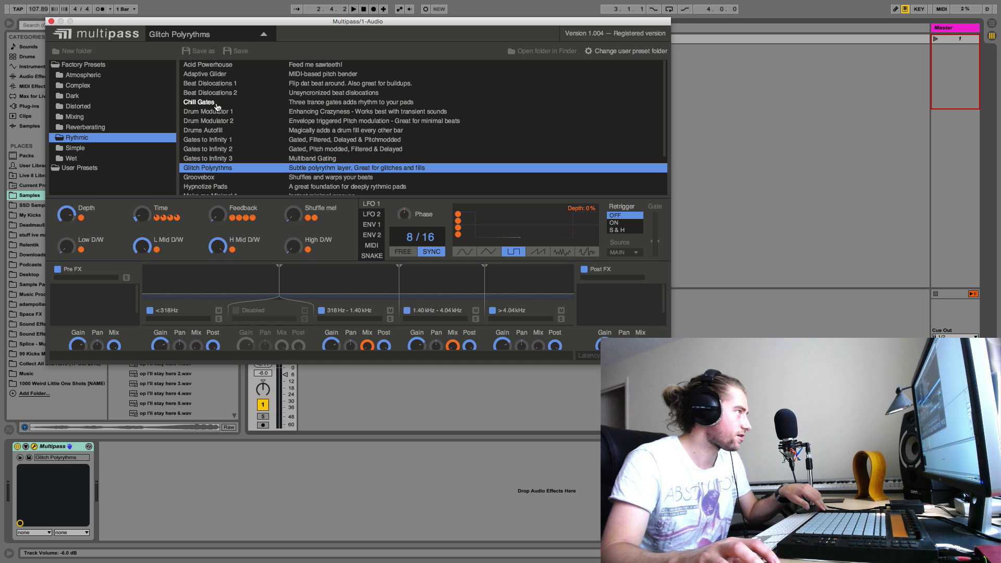
# Load the One Stop Vocal Shop preset from the Mixing category and listen to the vocal through it
pyautogui.click(84, 118)
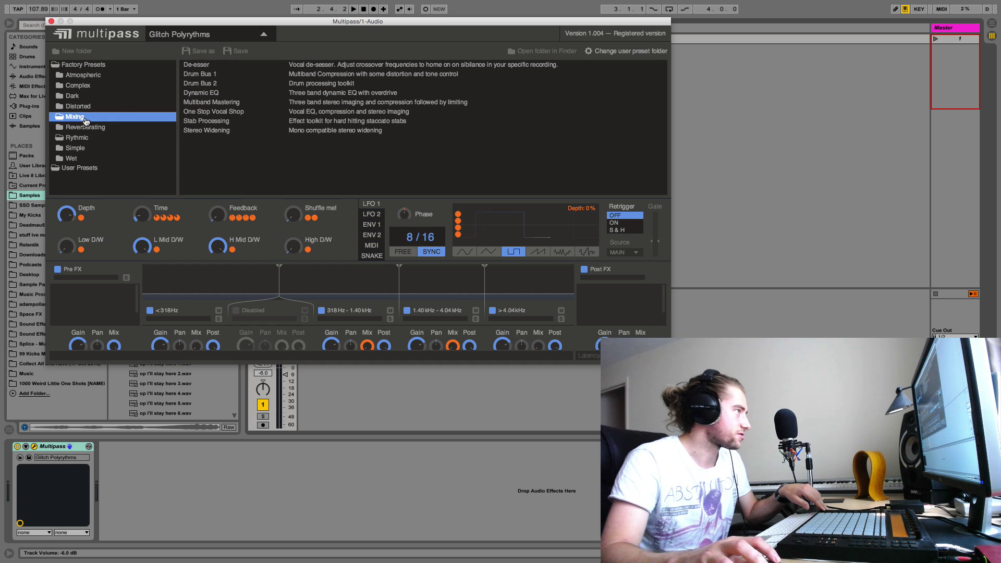
pyautogui.click(223, 112)
pyautogui.press('space')
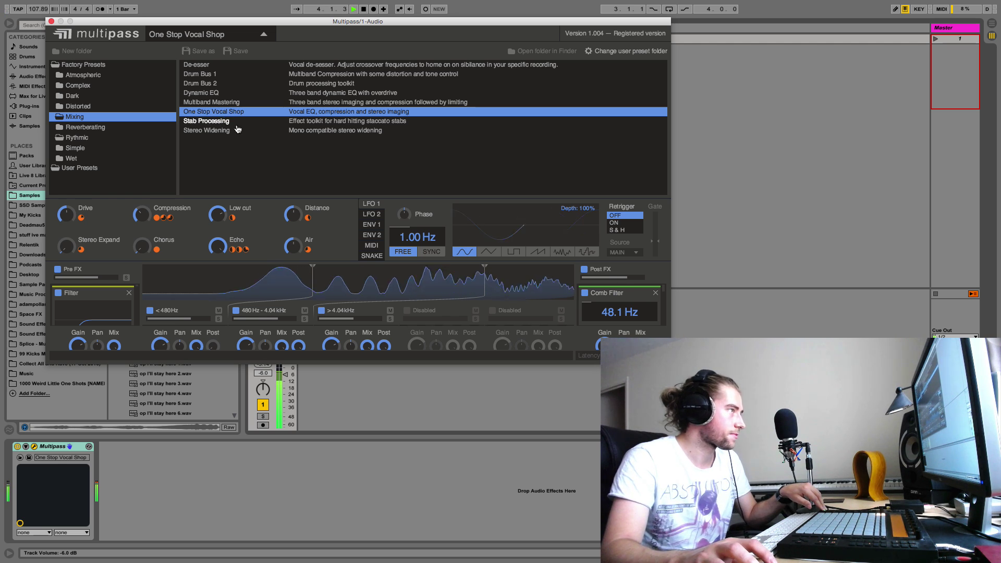
pyautogui.press('space')
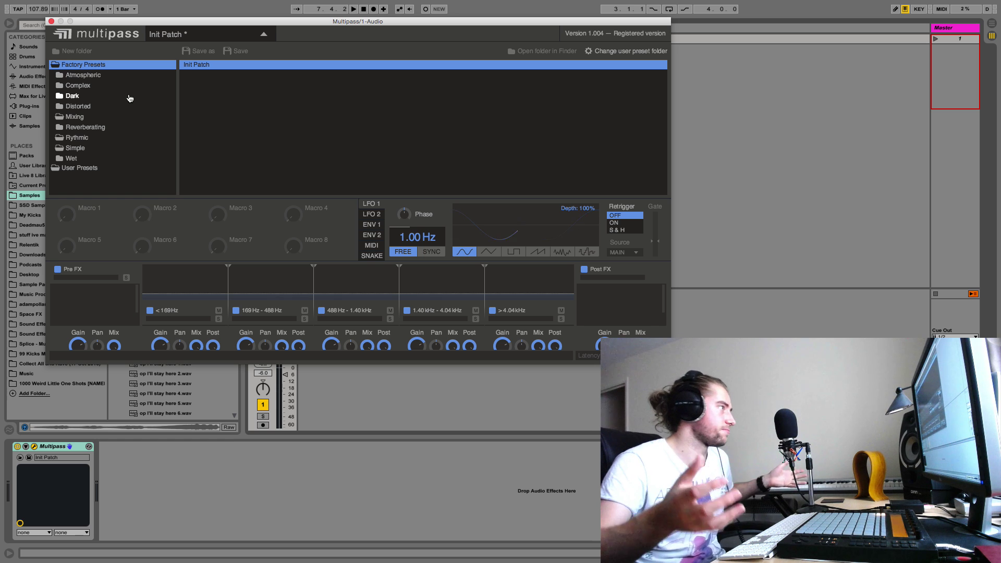
# Audition the Atmospheric presets Drone Shaper, Underwater swamp and Smudge and Build during playback, discarding the modified patch
pyautogui.click(96, 77)
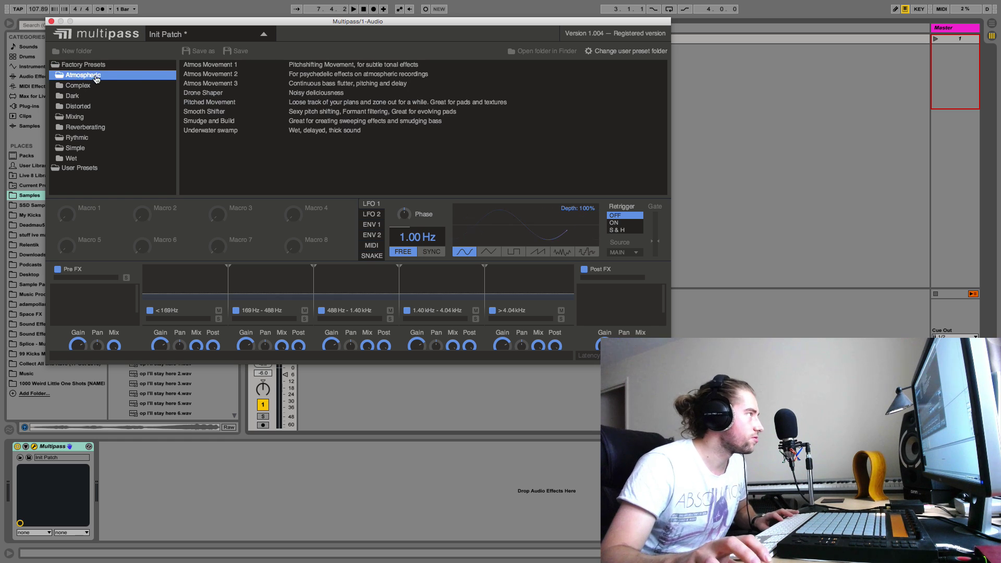
pyautogui.doubleClick(219, 94)
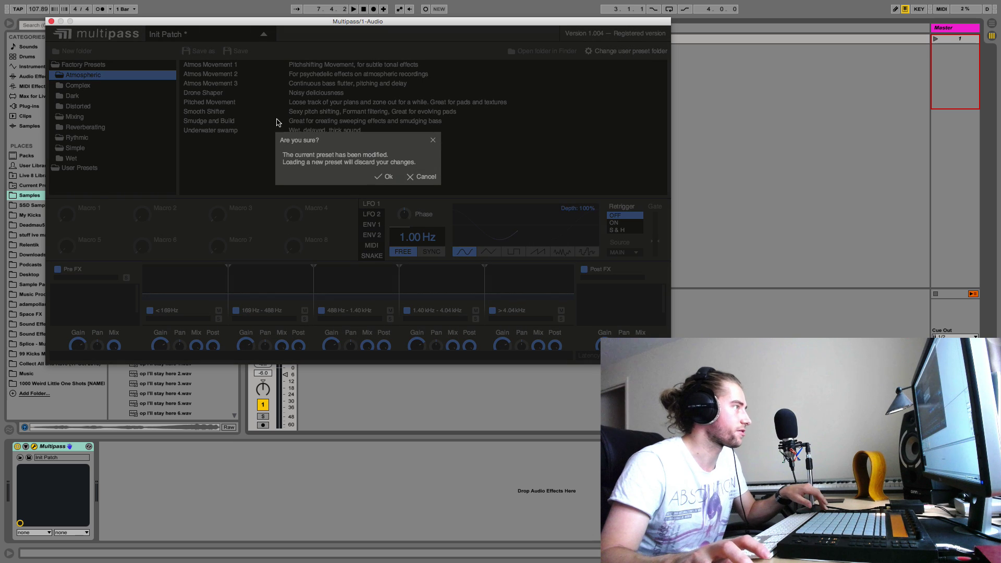
pyautogui.click(384, 176)
pyautogui.press('space')
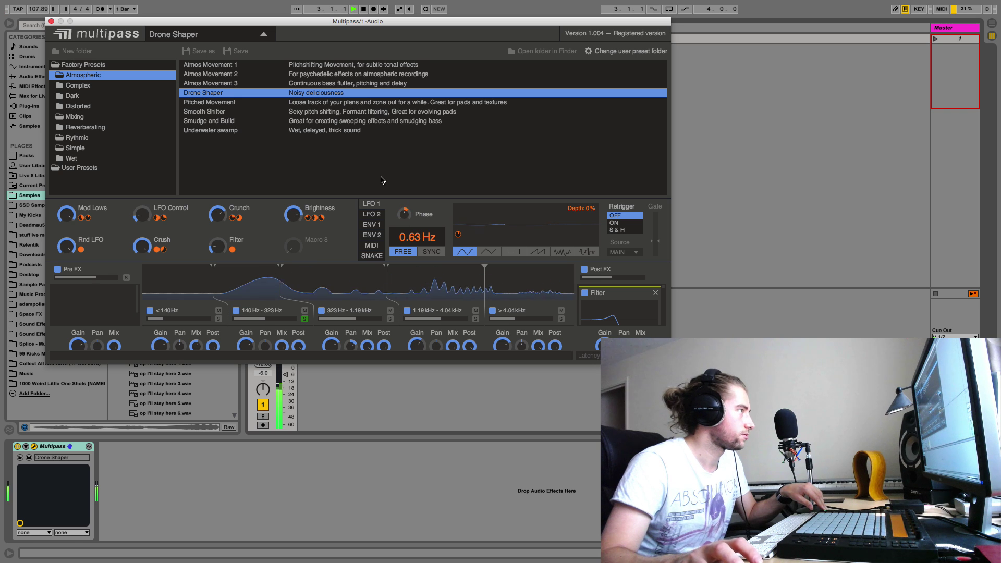
pyautogui.click(211, 131)
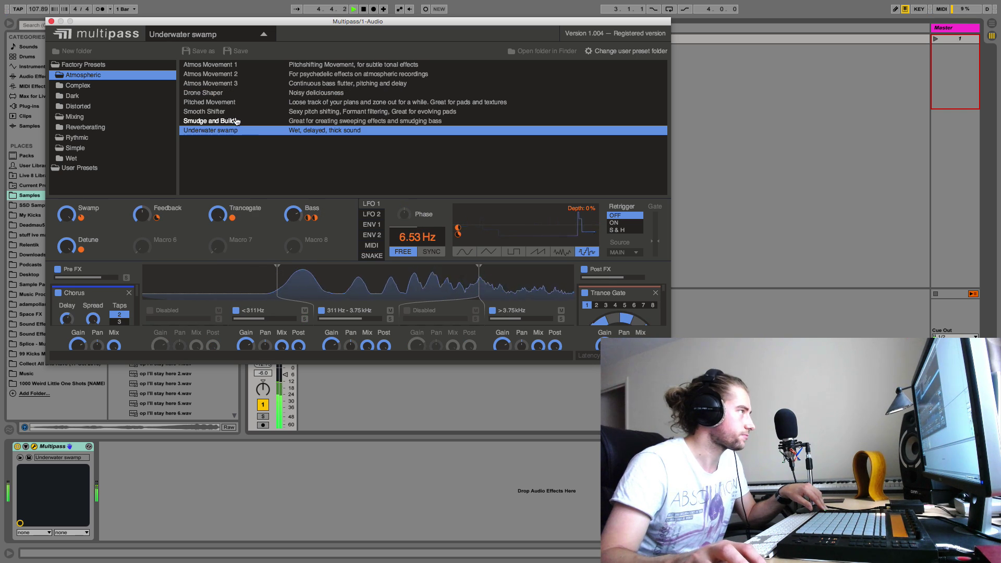
pyautogui.click(237, 122)
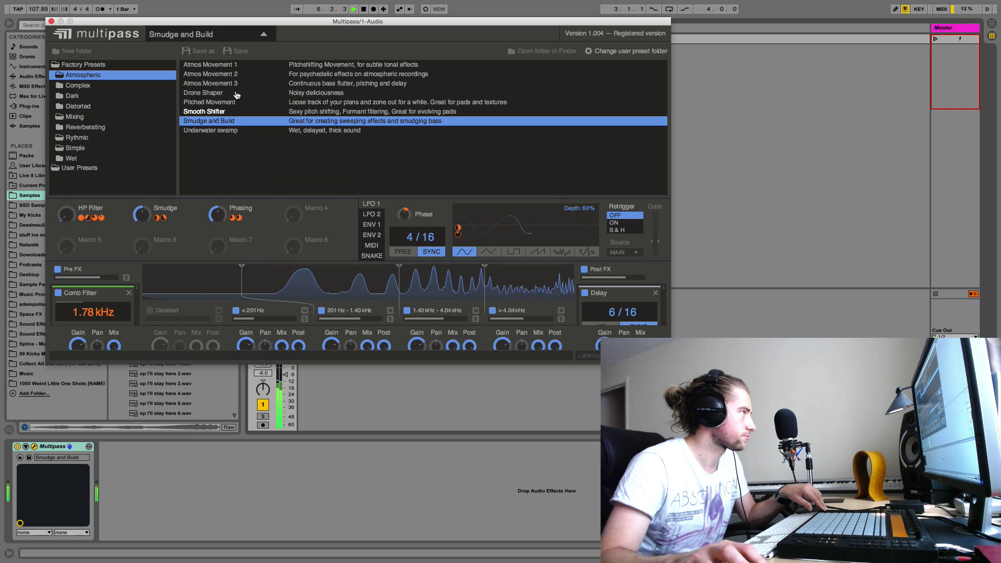
# Load the Atmos Movement 2 preset, listen to the vocal through it and close the preset browser
pyautogui.click(229, 75)
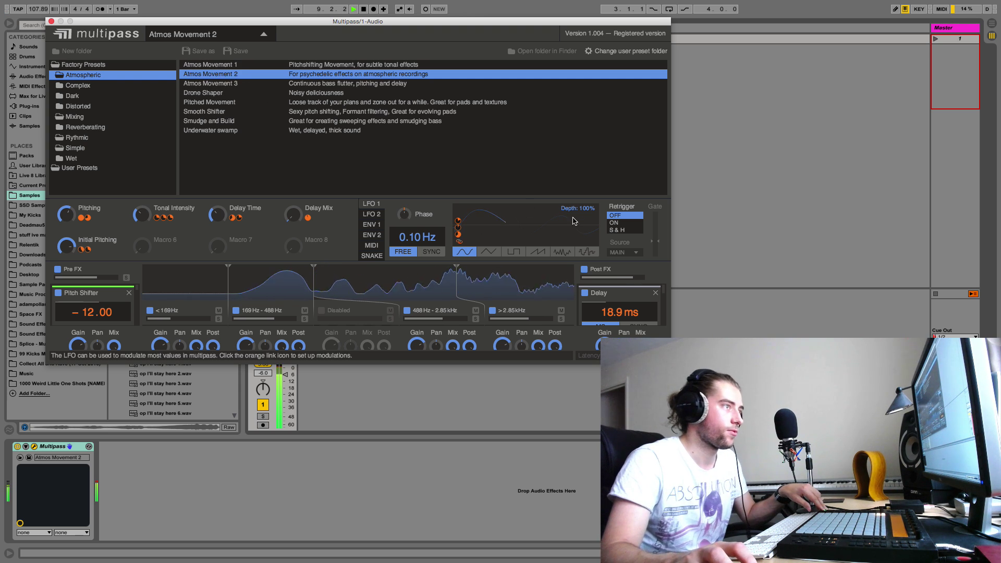
pyautogui.click(263, 34)
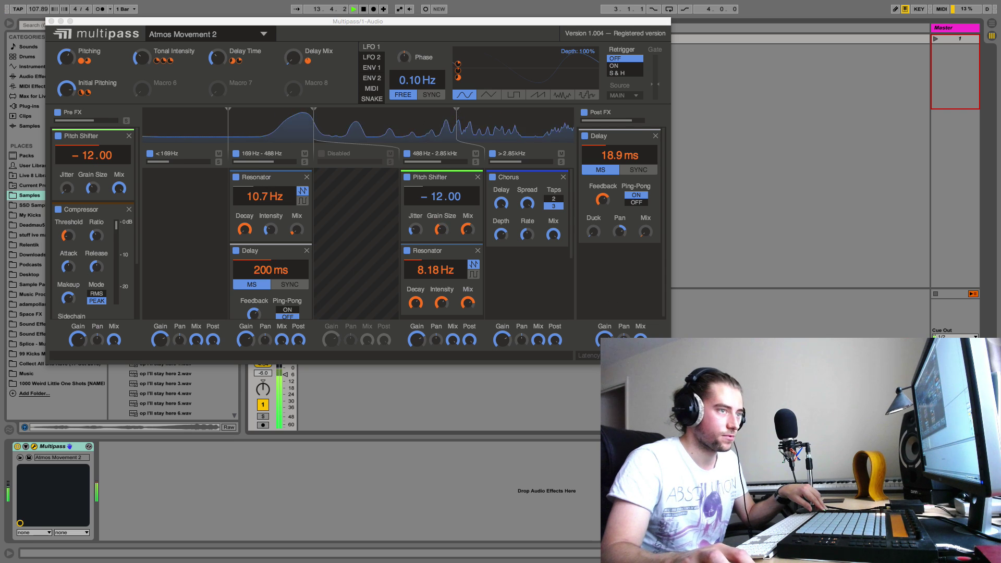
pyautogui.press('space')
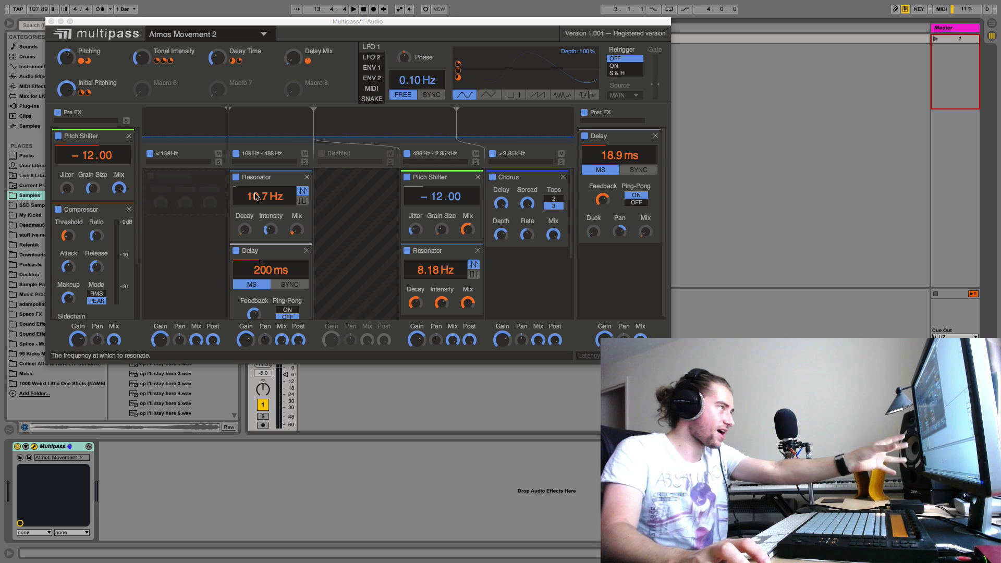
# Examine the LFO modulation and the effect chains in each band of the Atmos Movement 2 preset
pyautogui.click(372, 60)
pyautogui.click(372, 58)
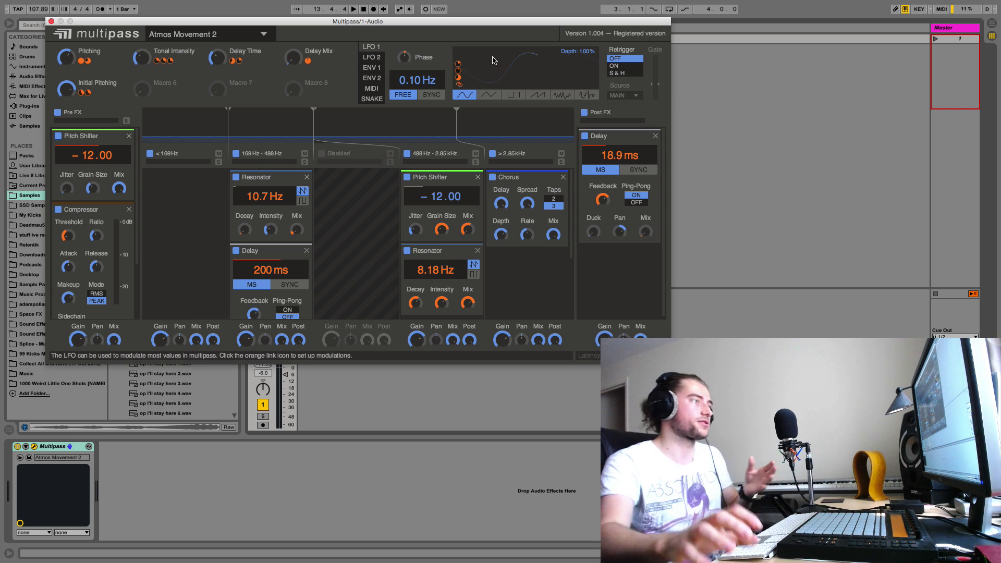
pyautogui.press('super+z')
pyautogui.press('super+z')
pyautogui.press('super+z')
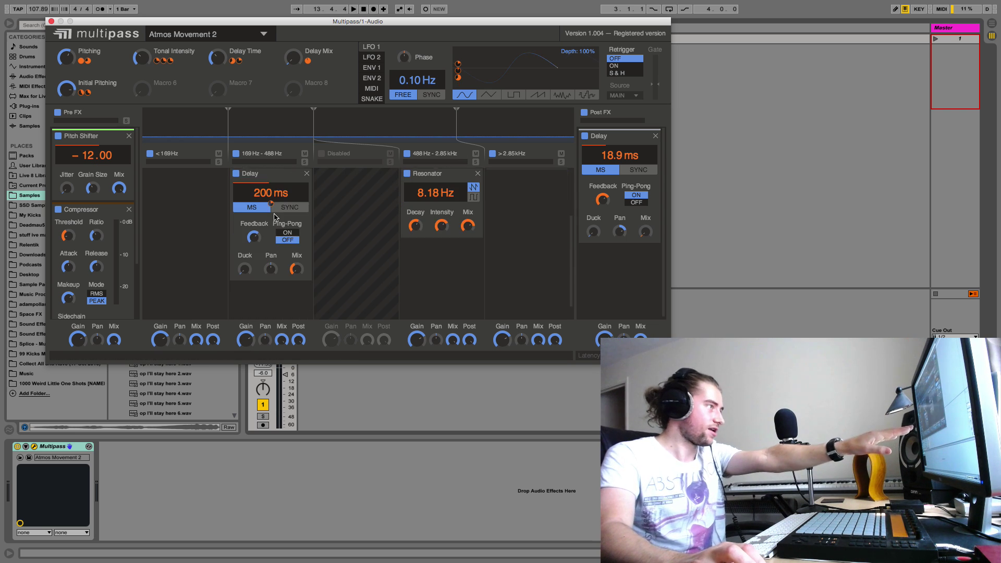
pyautogui.press('super+shift+z')
pyautogui.press('super+shift+z')
pyautogui.press('super+shift+z')
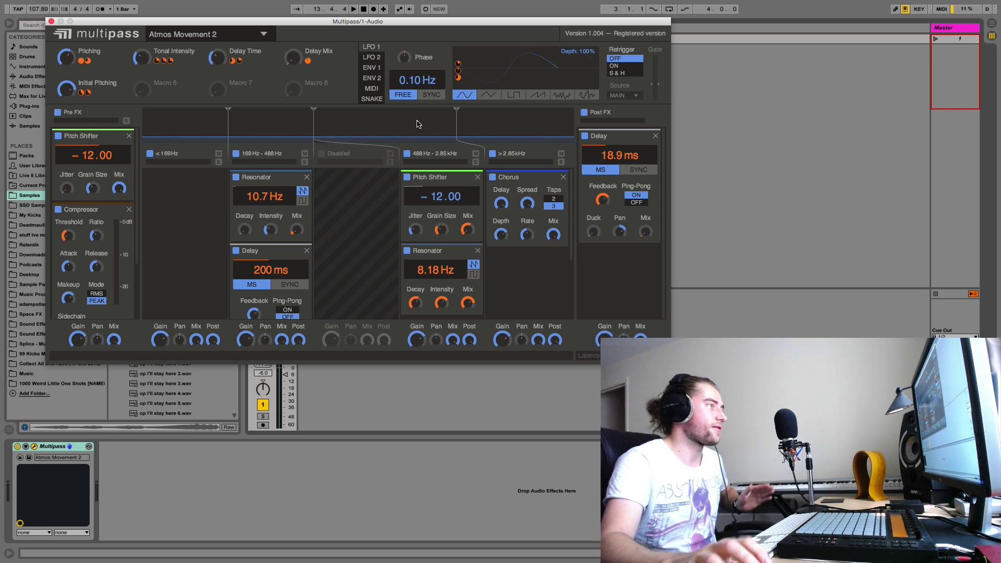
# Open the Snake game in the modulator section, start a round and steer the snake to the food blocks
pyautogui.click(373, 99)
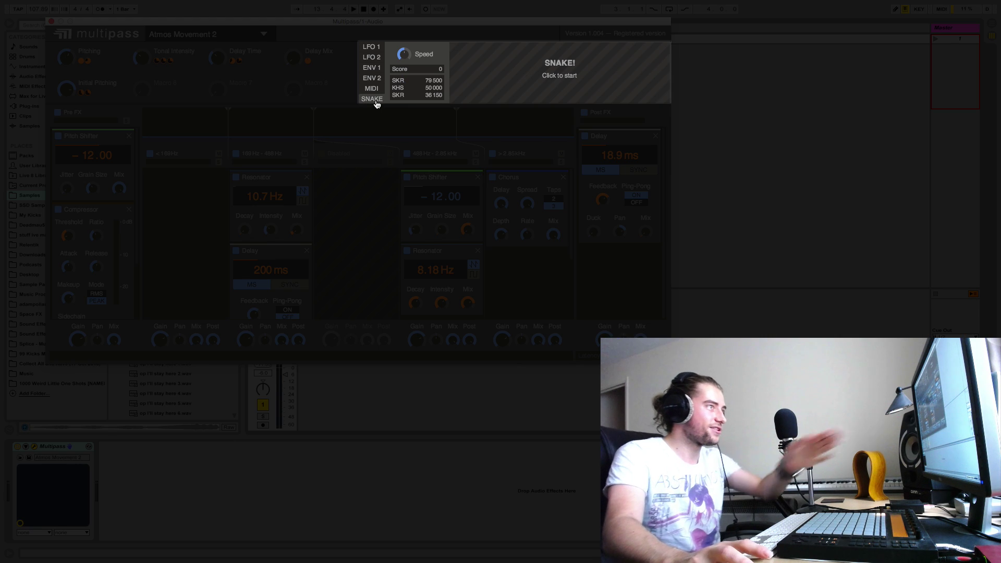
pyautogui.click(558, 74)
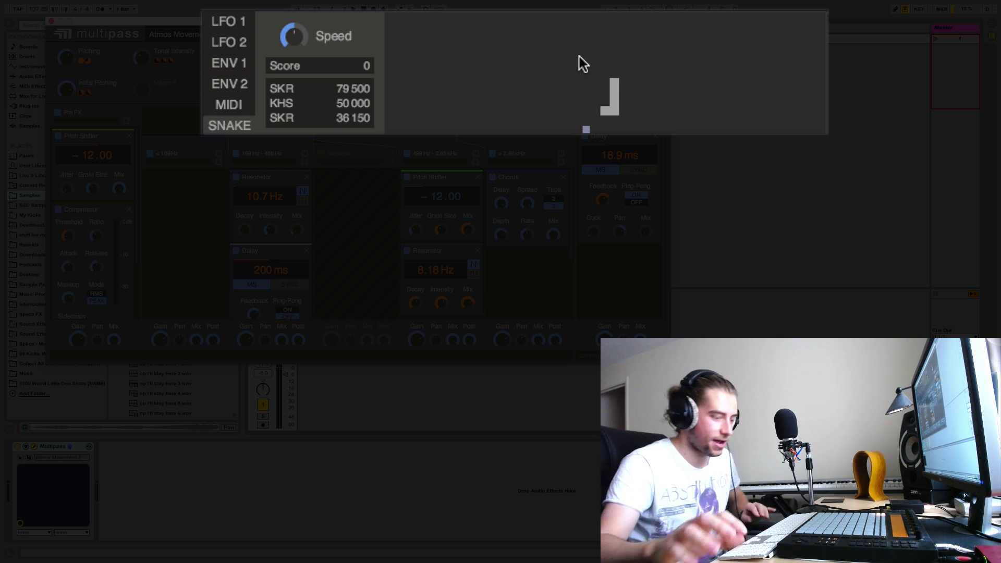
pyautogui.press('Left')
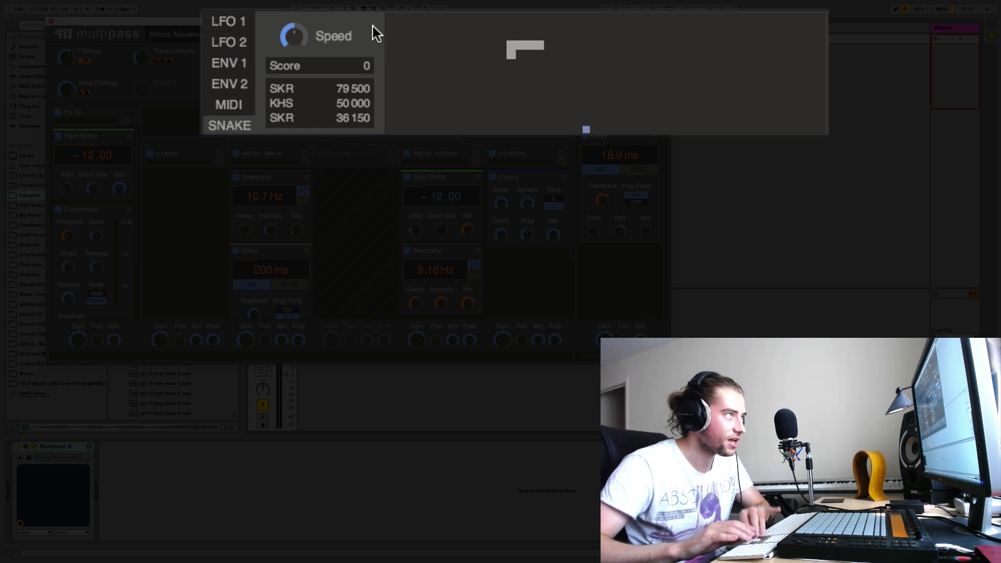
pyautogui.press('Down')
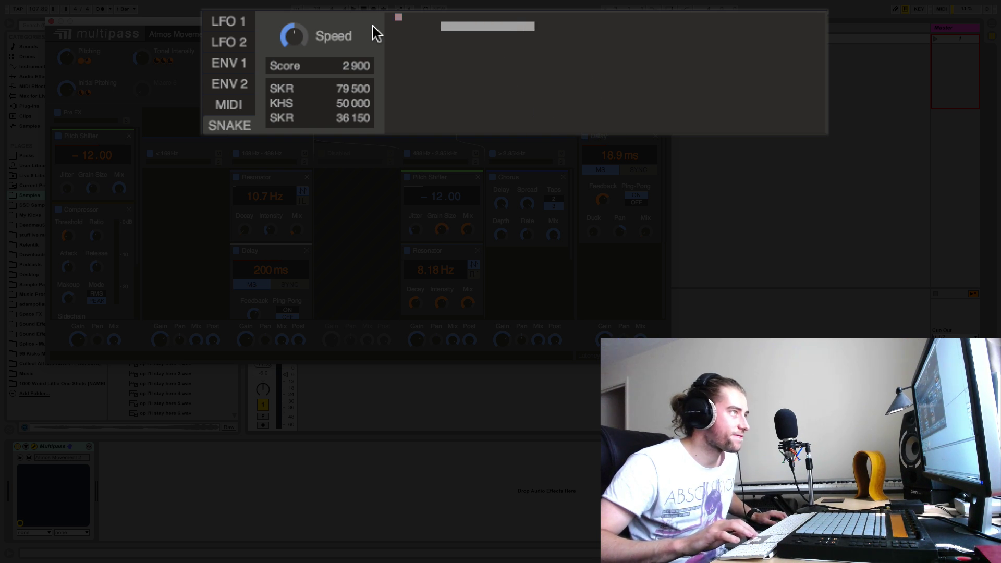
pyautogui.press('Down')
pyautogui.press('Right')
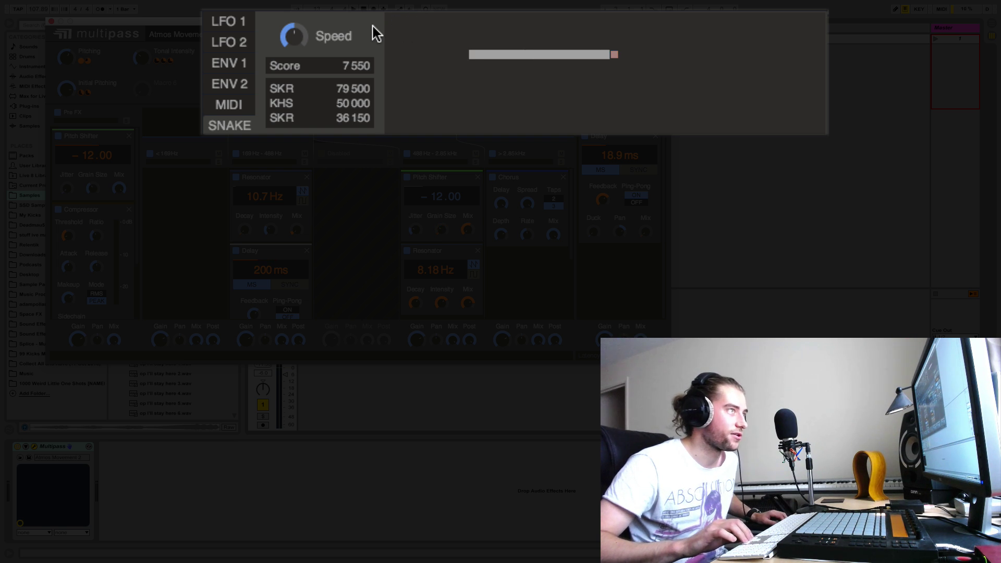
pyautogui.press('Down')
pyautogui.press('Left')
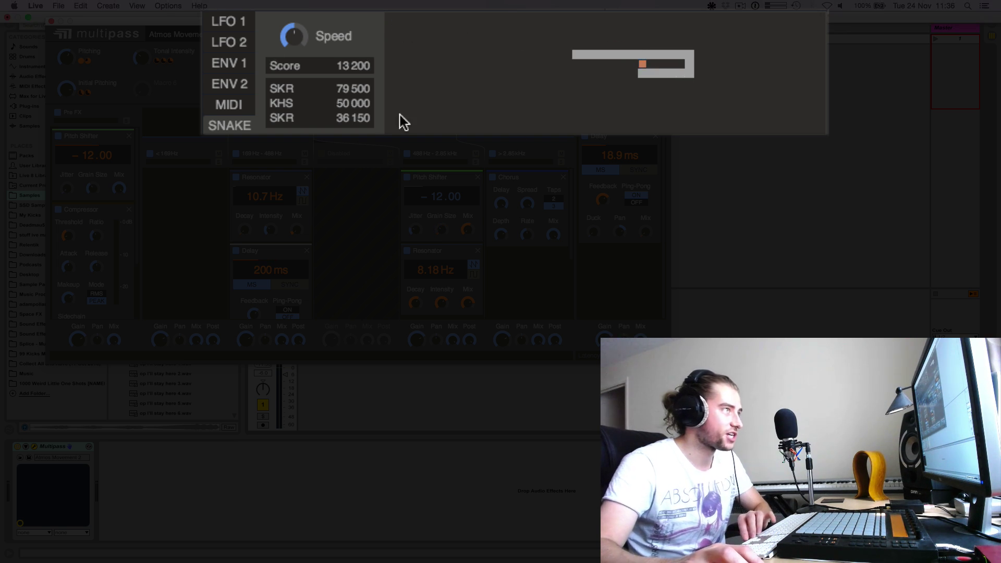
pyautogui.press('Up')
pyautogui.press('Right')
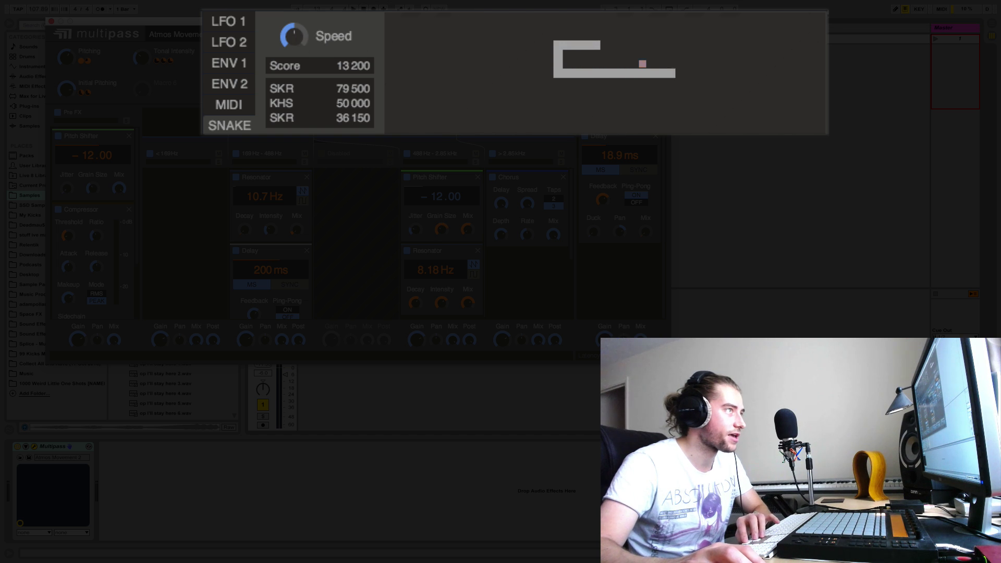
# Raise the Snake game's Speed to maximum, resume the paused round and steer the snake to food until the round ends
pyautogui.click(300, 36)
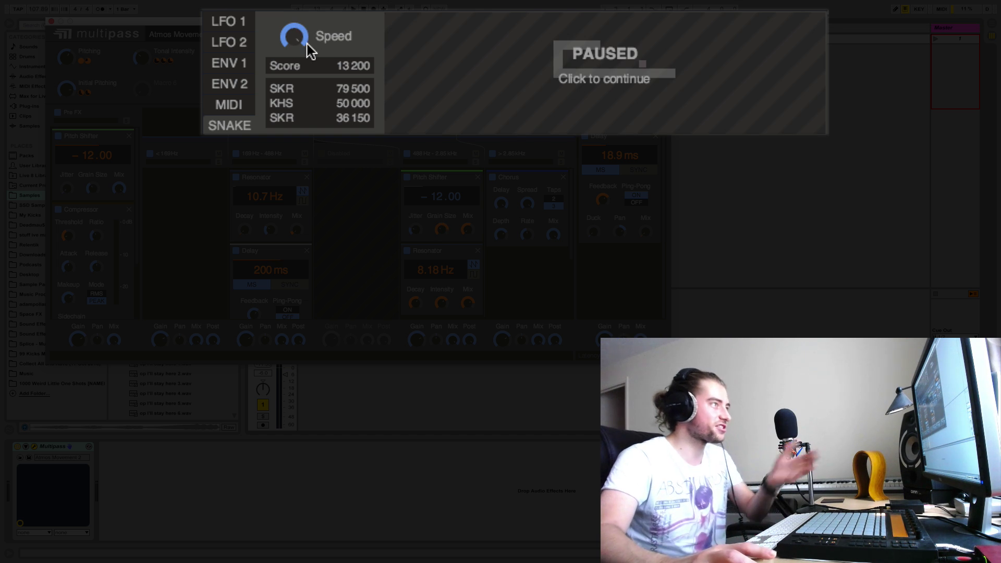
pyautogui.click(681, 82)
pyautogui.press('Down')
pyautogui.press('Left')
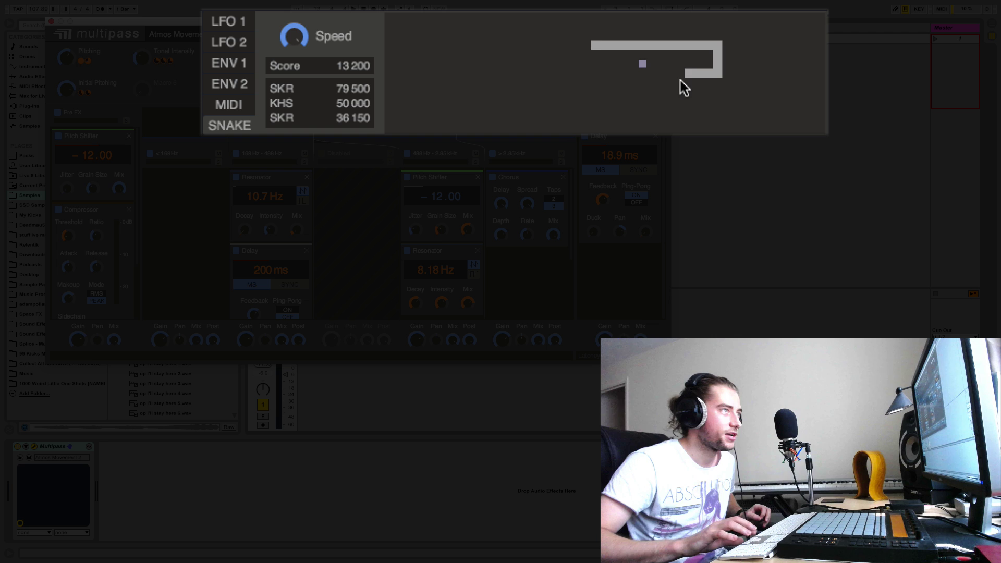
pyautogui.press('Up')
pyautogui.press('Left')
pyautogui.press('Down')
pyautogui.press('Right')
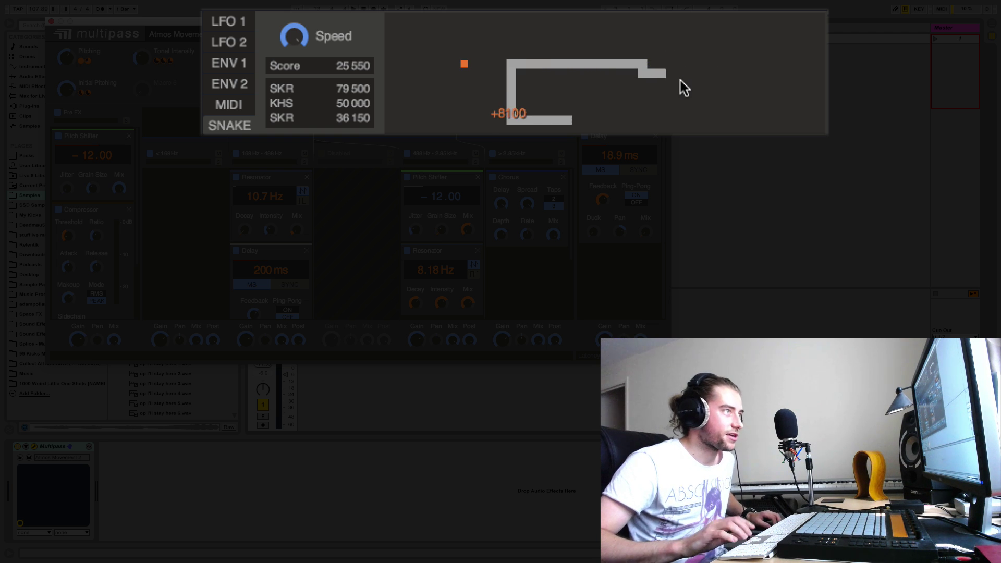
pyautogui.press('Up')
pyautogui.press('Left')
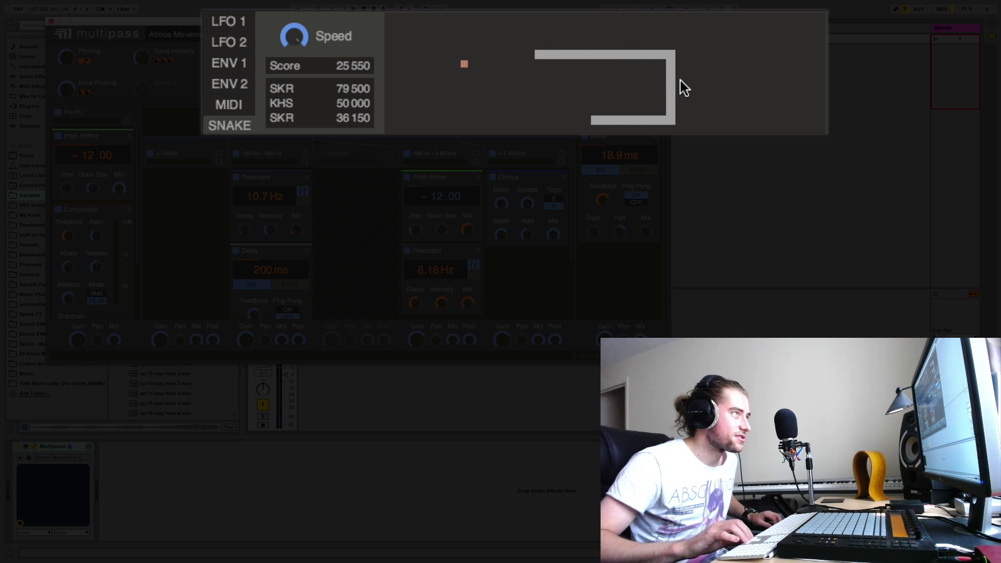
pyautogui.press('Down')
pyautogui.press('Right')
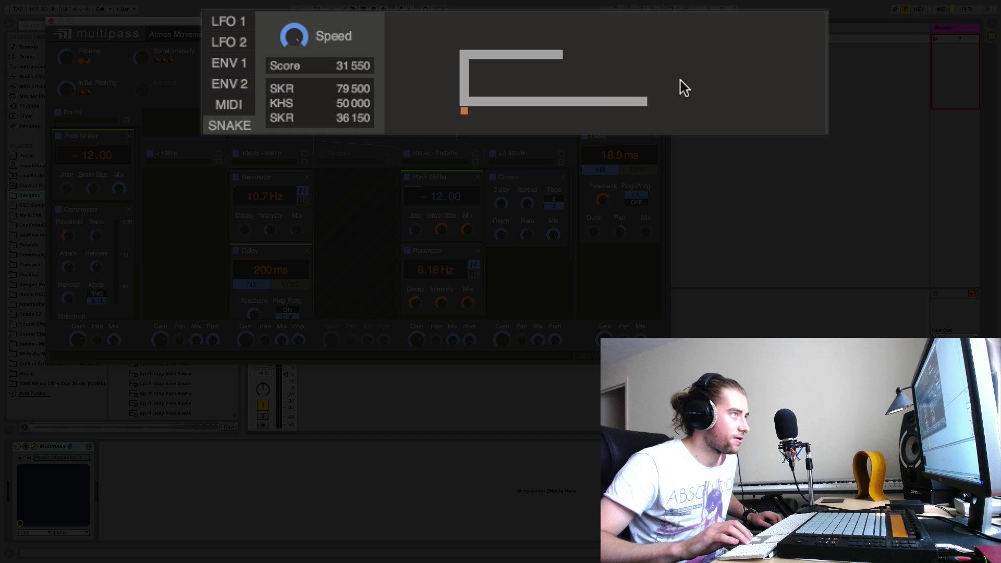
pyautogui.press('Down')
pyautogui.press('Left')
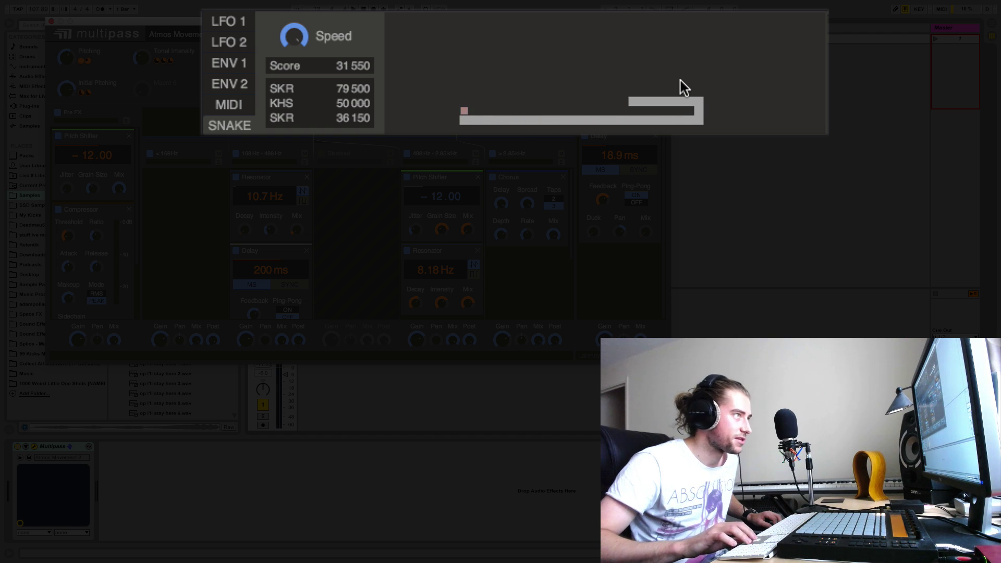
pyautogui.press('Up')
pyautogui.press('Right')
pyautogui.press('Down')
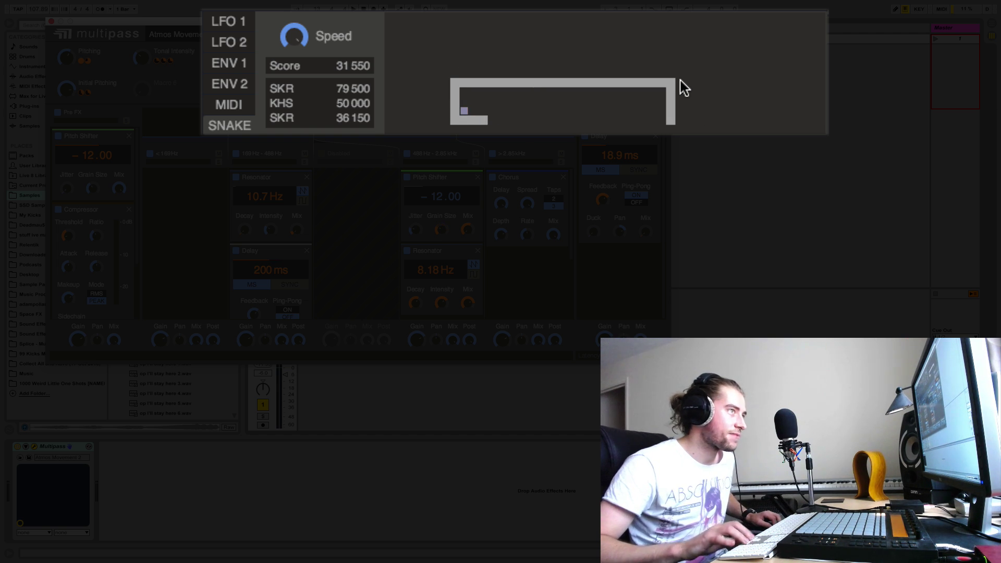
pyautogui.press('Left')
pyautogui.press('Up')
pyautogui.press('Right')
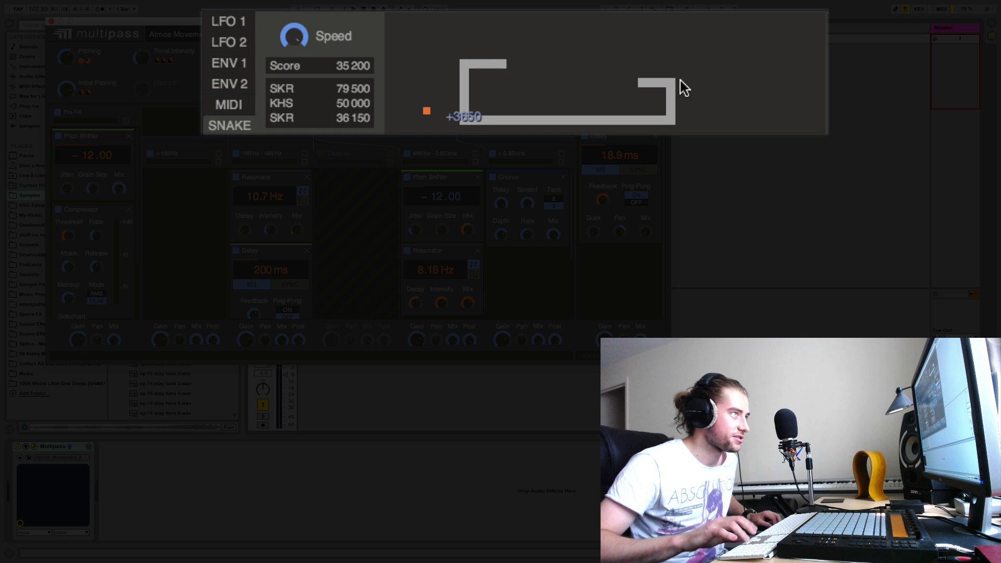
pyautogui.press('Up')
pyautogui.press('Left')
pyautogui.press('Down')
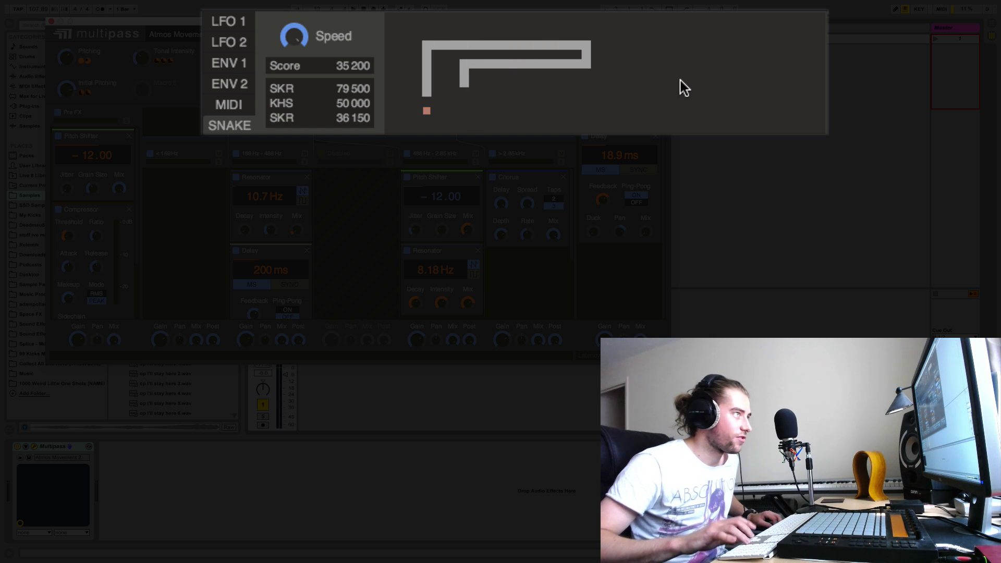
pyautogui.press('Right')
pyautogui.press('Down')
pyautogui.press('Right')
pyautogui.press('Up')
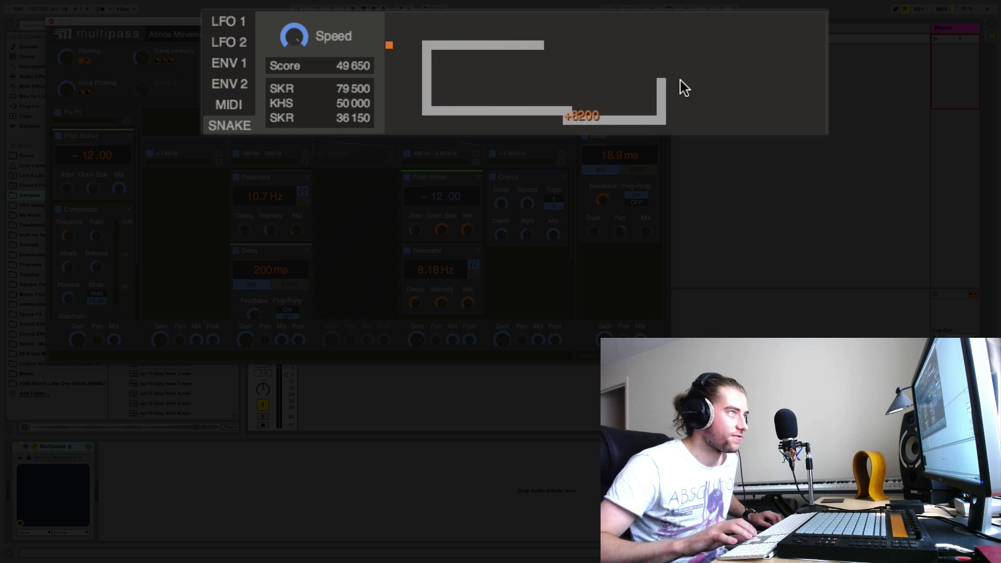
pyautogui.press('Left')
pyautogui.press('Up')
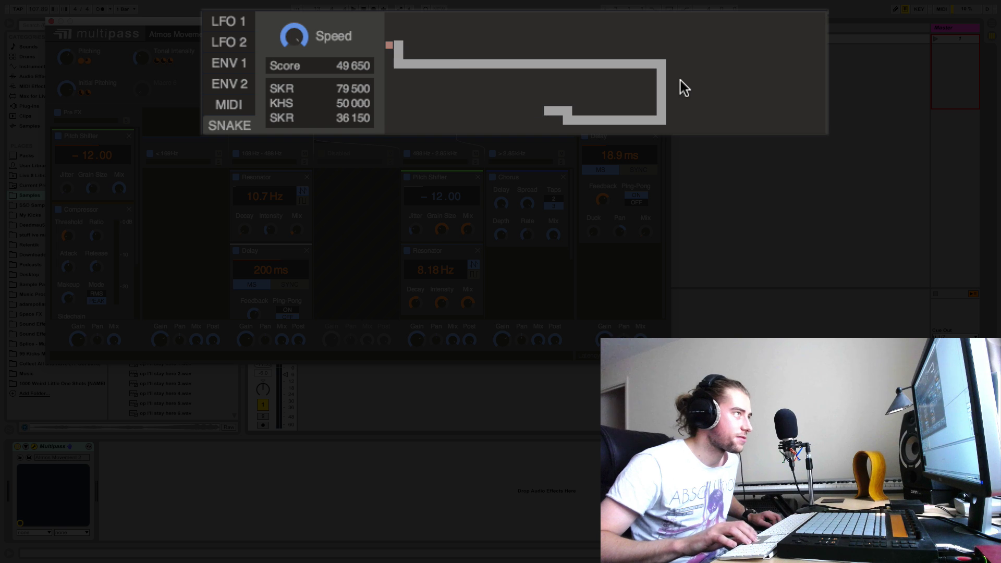
pyautogui.press('Right')
pyautogui.press('Down')
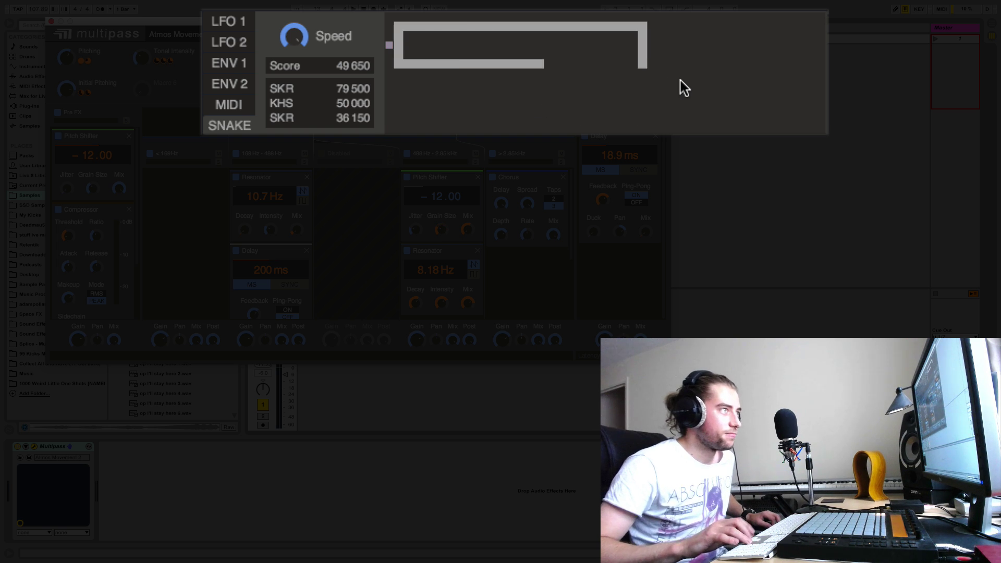
pyautogui.press('Left')
pyautogui.press('Up')
pyautogui.press('Right')
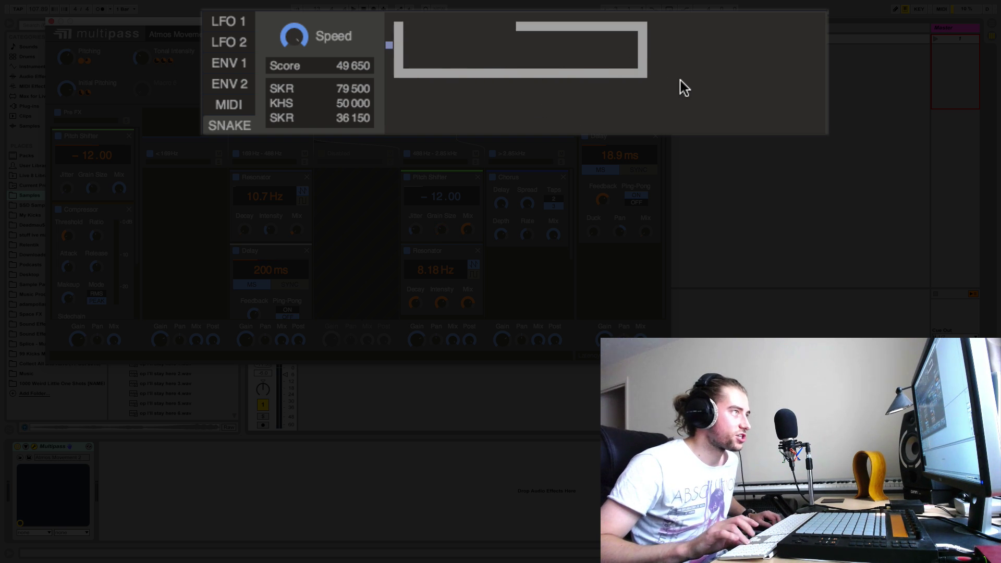
pyautogui.press('Down')
pyautogui.press('Left')
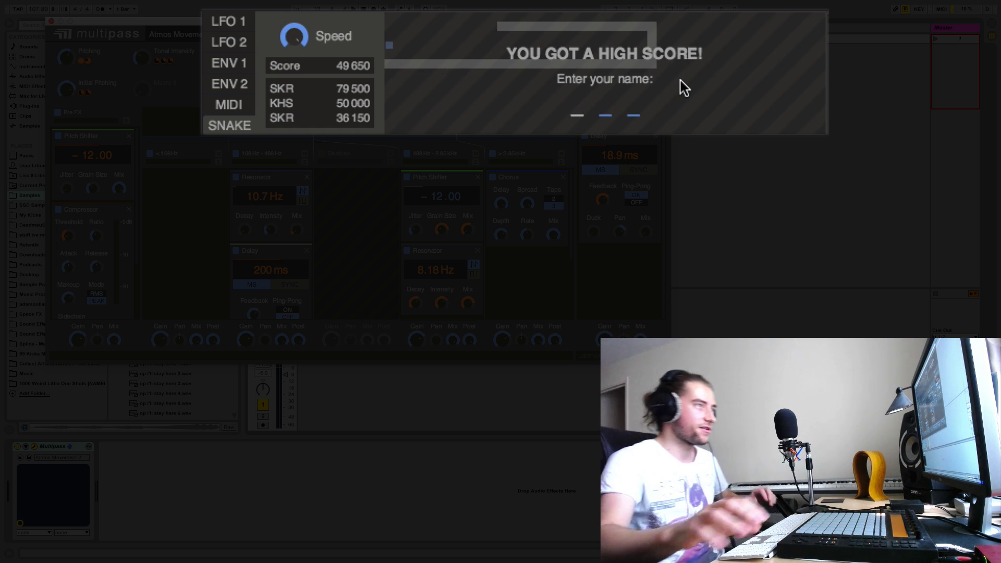
# Record the Snake high score under the player's three-letter name
pyautogui.write('KR')
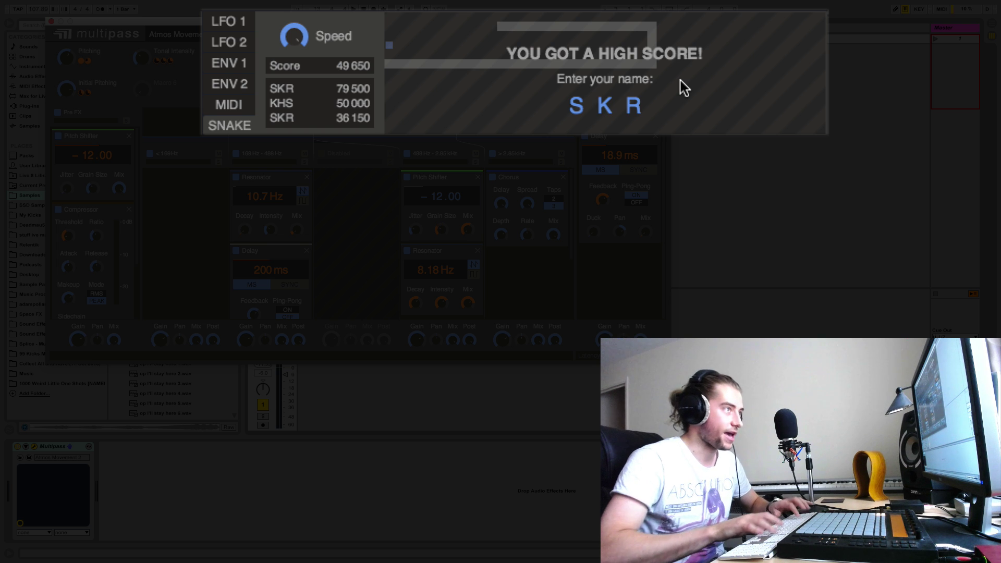
pyautogui.press('Return')
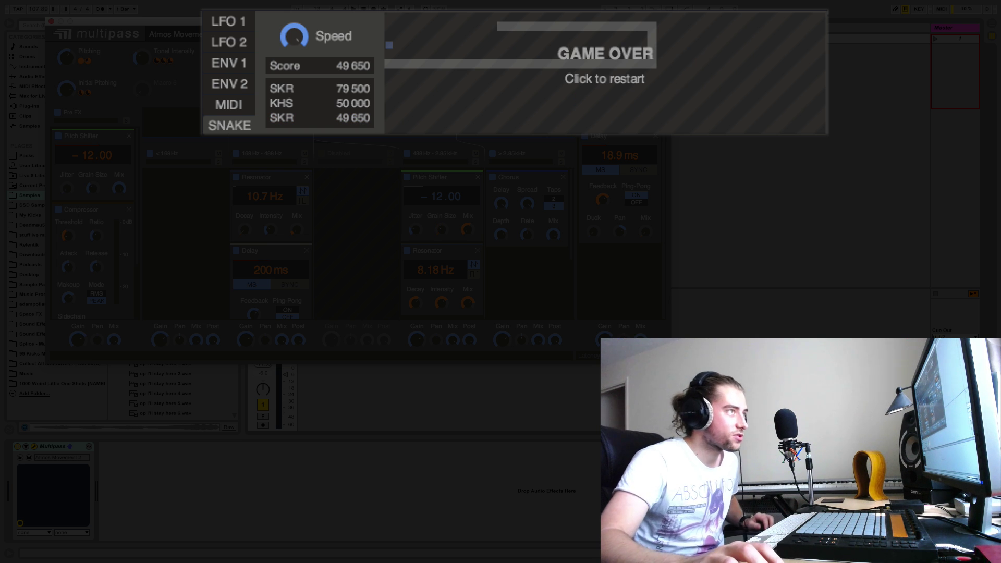
# Restart the Snake game and steer the snake through successive food blocks without touching its own body until the round ends
pyautogui.click(588, 99)
pyautogui.press('Up')
pyautogui.press('Left')
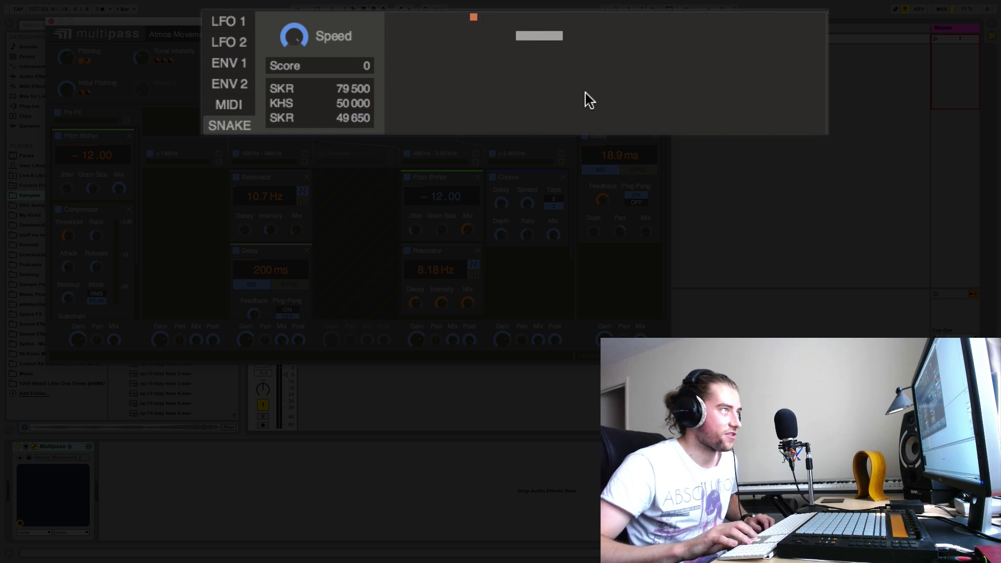
pyautogui.press('Up')
pyautogui.press('Right')
pyautogui.press('Down')
pyautogui.press('Left')
pyautogui.press('Down')
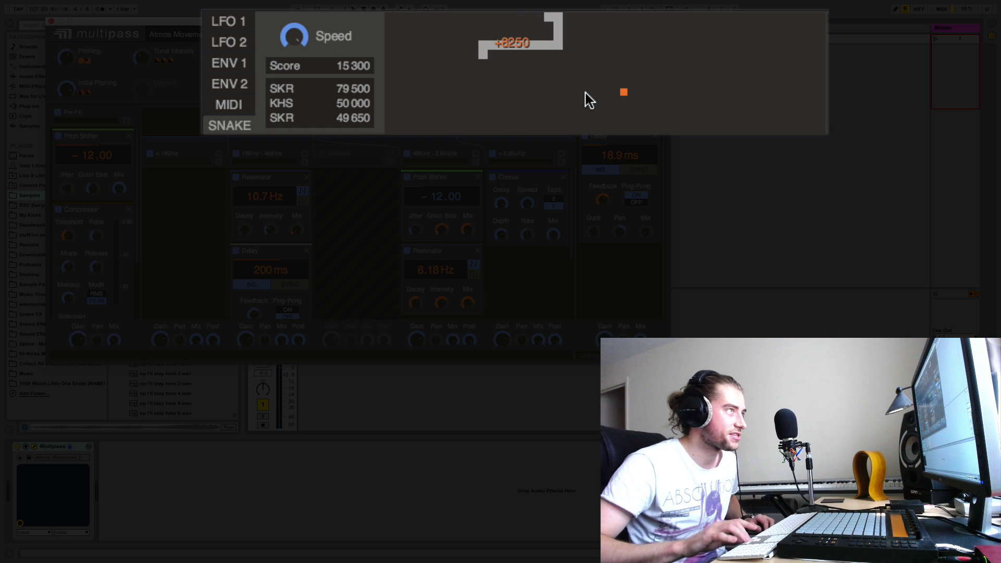
pyautogui.press('Right')
pyautogui.press('Down')
pyautogui.press('Left')
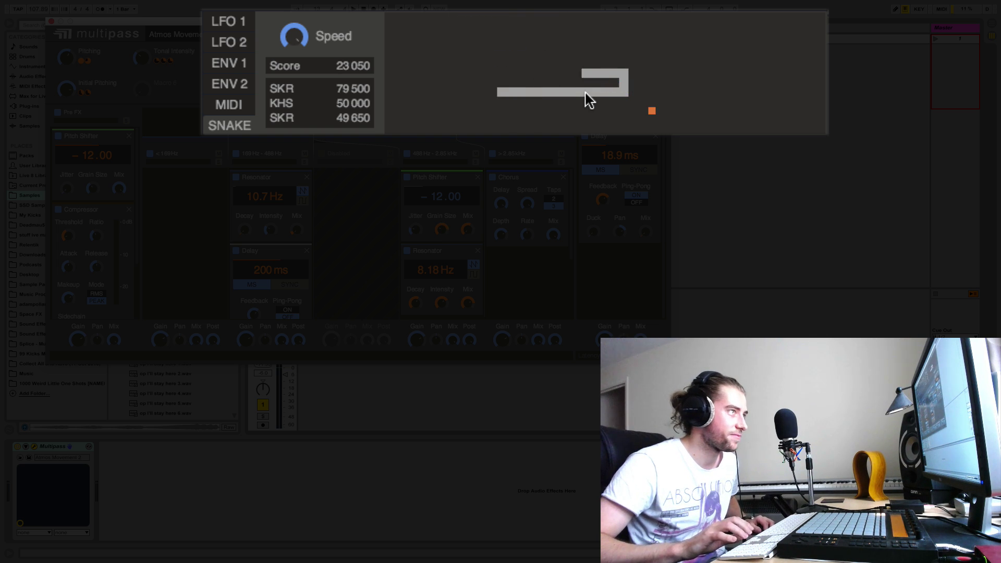
pyautogui.press('Down')
pyautogui.press('Right')
pyautogui.press('Up')
pyautogui.press('Left')
pyautogui.press('Up')
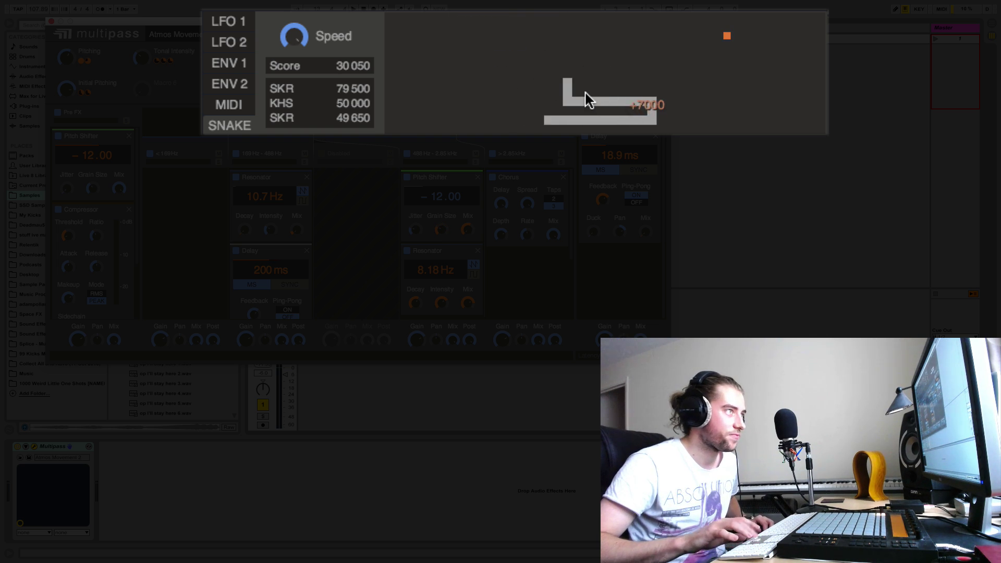
pyautogui.press('Right')
pyautogui.press('Down')
pyautogui.press('Left')
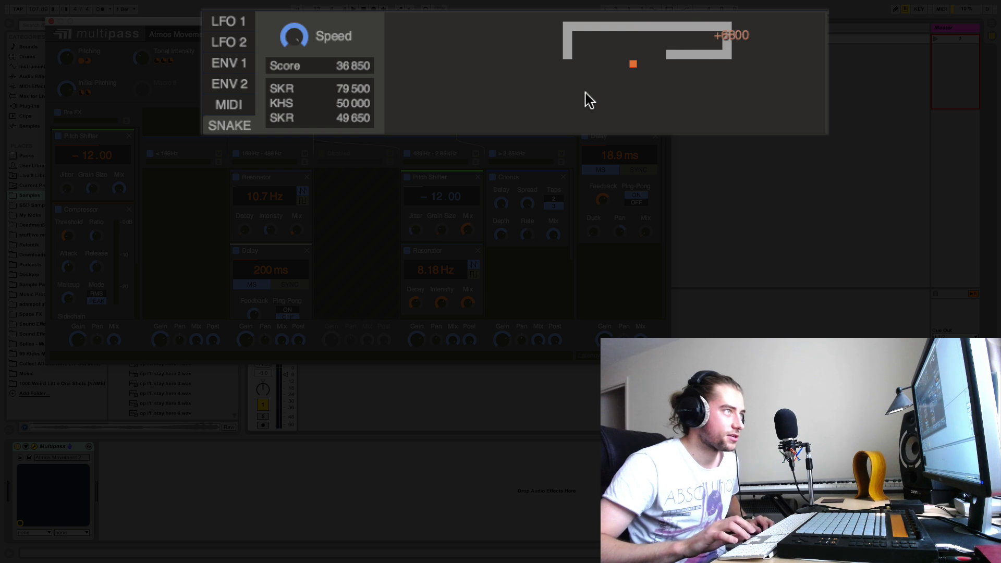
pyautogui.press('Down')
pyautogui.press('Left')
pyautogui.press('Up')
pyautogui.press('Right')
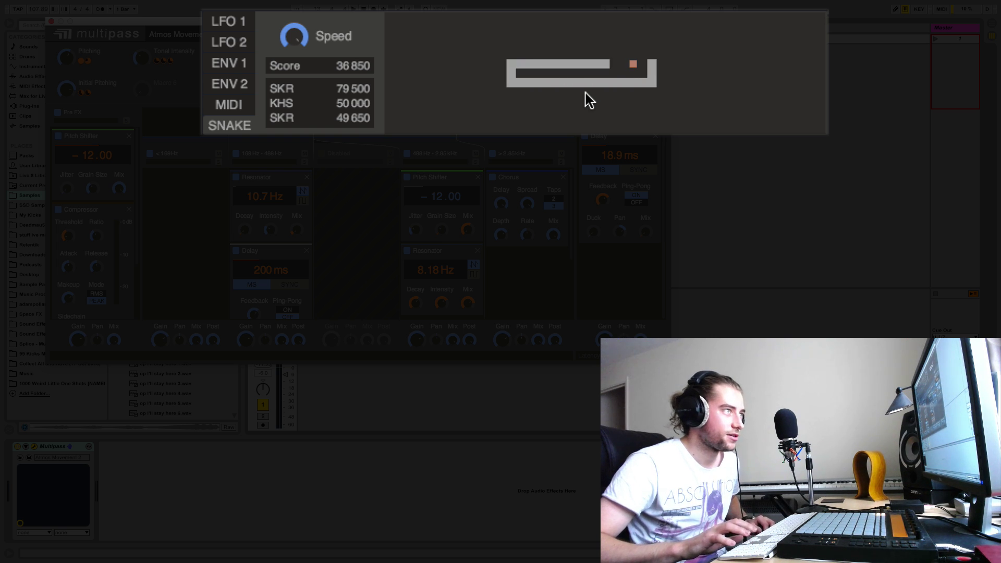
pyautogui.press('Up')
pyautogui.press('Right')
pyautogui.press('Down')
pyautogui.press('Left')
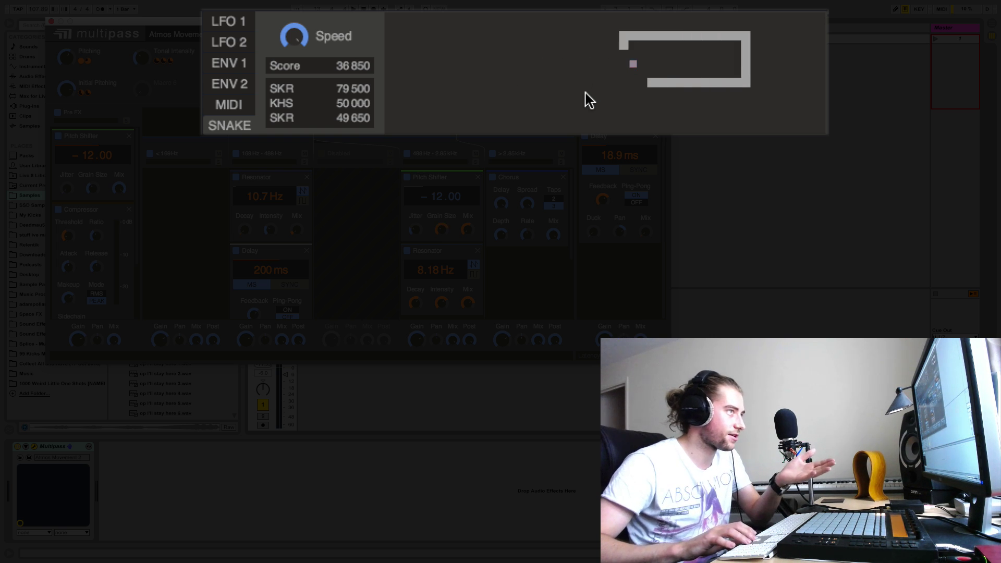
pyautogui.press('Up')
pyautogui.press('Left')
pyautogui.press('Up')
pyautogui.press('Right')
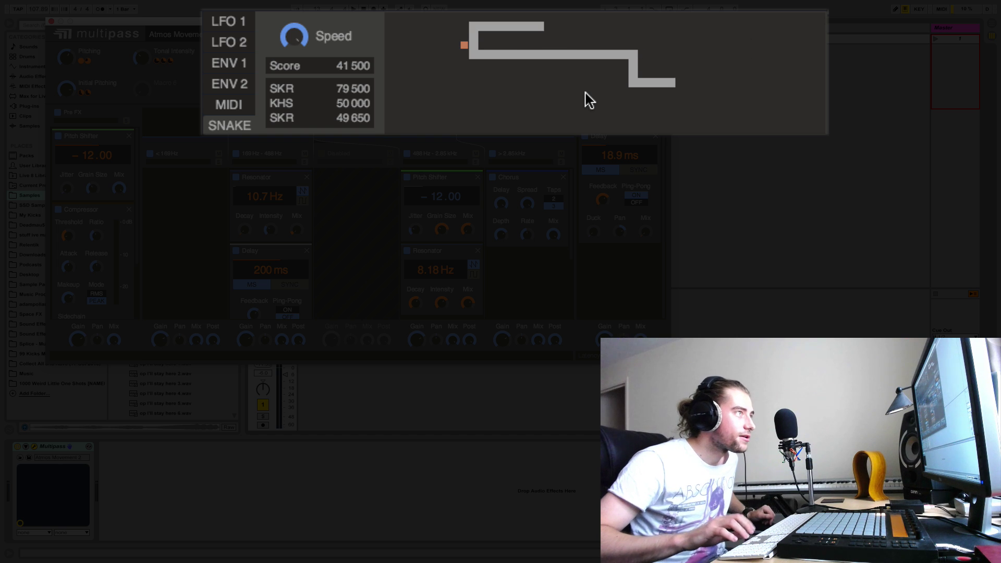
pyautogui.press('Down')
pyautogui.press('Left')
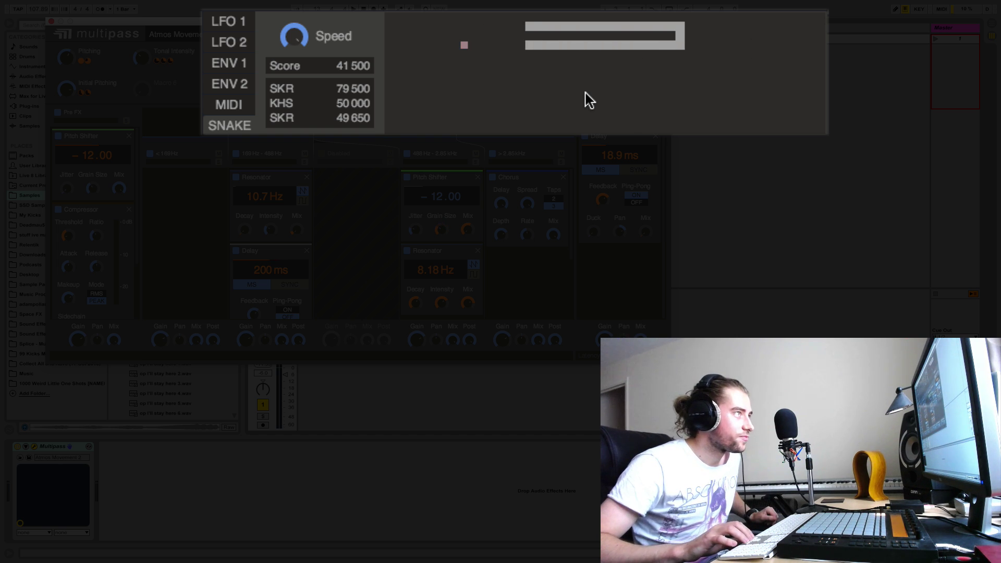
pyautogui.press('Down')
pyautogui.press('Right')
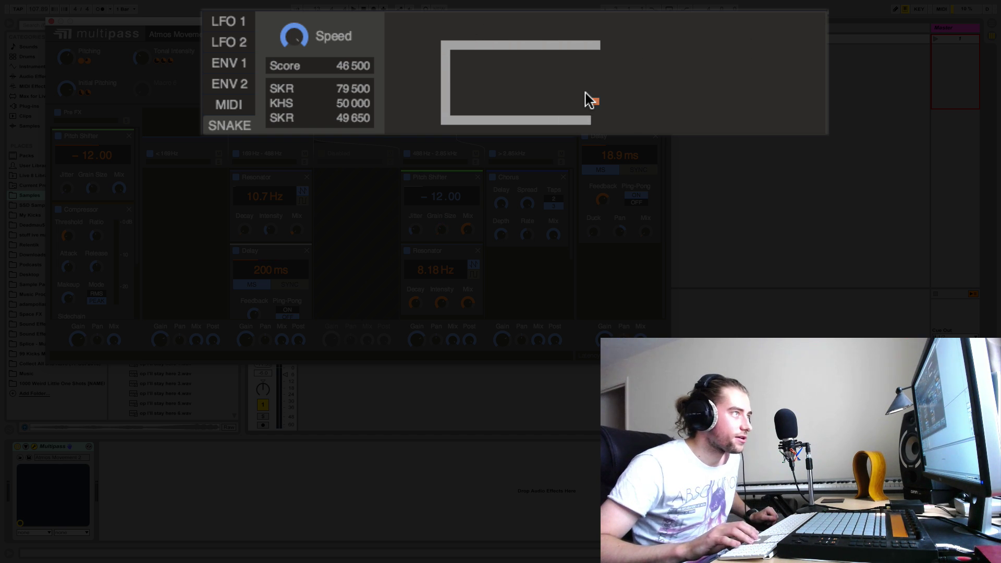
pyautogui.press('Up')
pyautogui.press('Right')
pyautogui.press('Up')
pyautogui.press('Left')
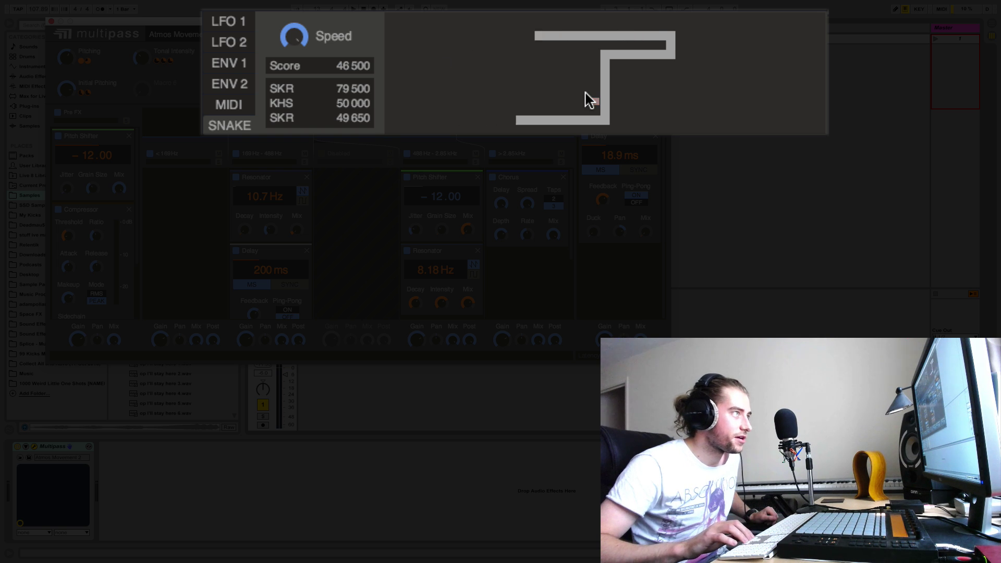
pyautogui.press('Down')
pyautogui.press('Right')
pyautogui.press('Down')
pyautogui.press('Right')
pyautogui.press('Down')
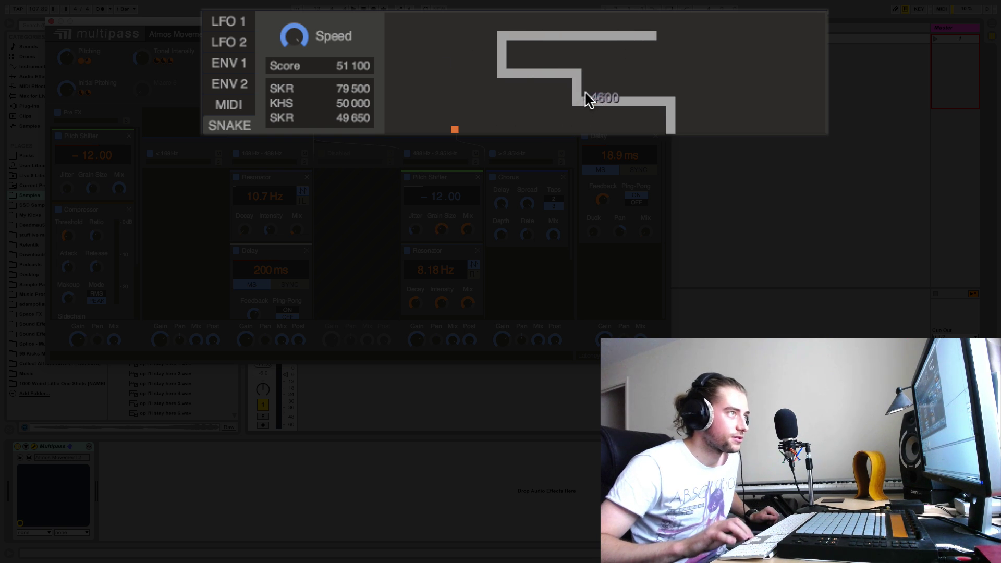
pyautogui.press('Left')
pyautogui.press('Up')
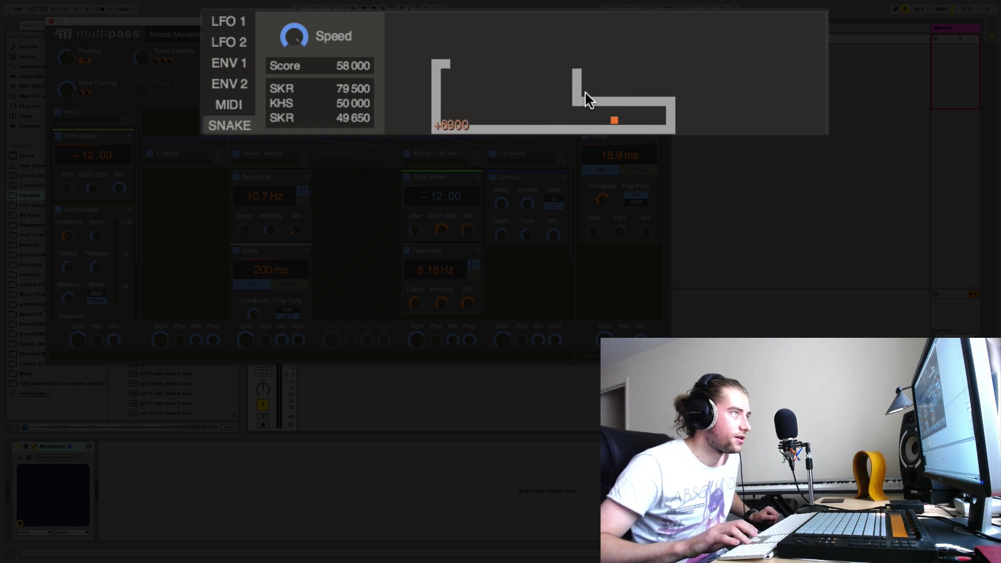
pyautogui.press('Right')
pyautogui.press('Down')
pyautogui.press('Right')
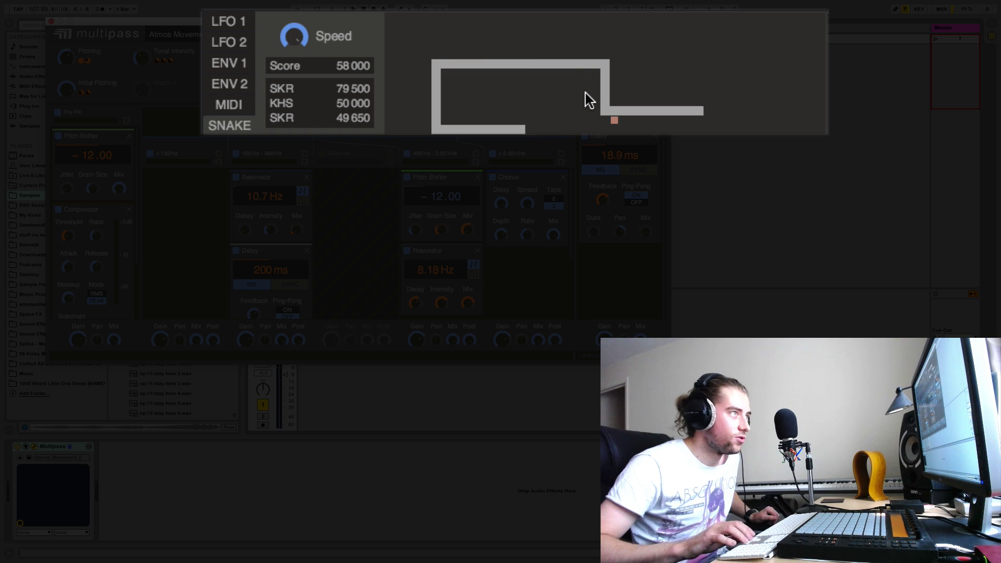
pyautogui.press('Down')
pyautogui.press('Left')
pyautogui.press('Up')
pyautogui.press('Left')
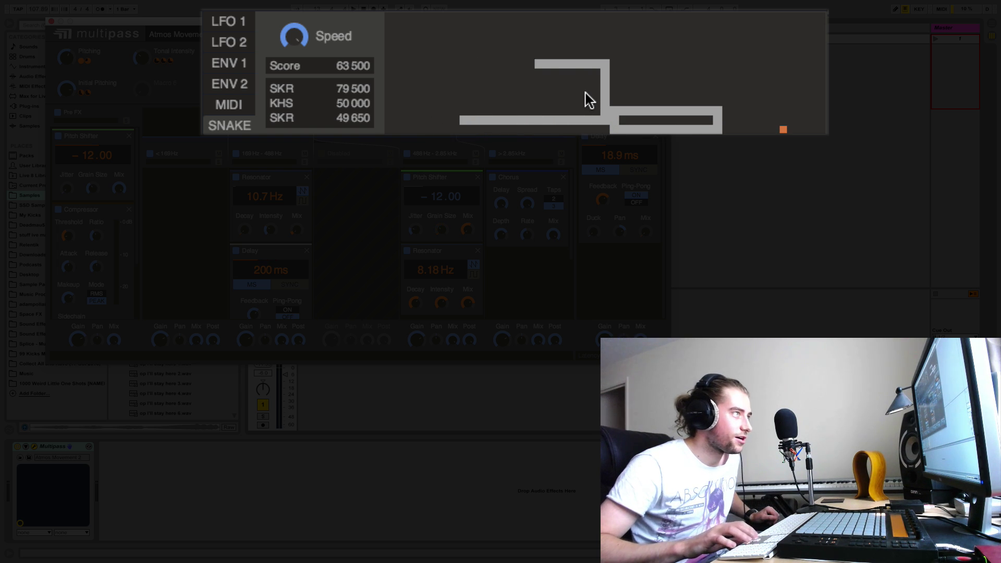
pyautogui.press('Up')
pyautogui.press('Right')
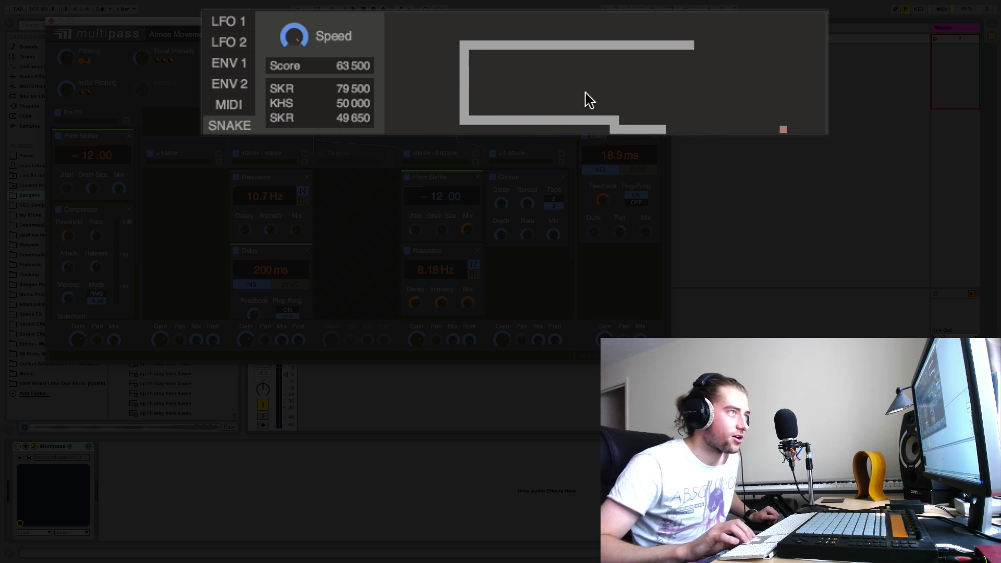
pyautogui.press('Down')
pyautogui.press('Left')
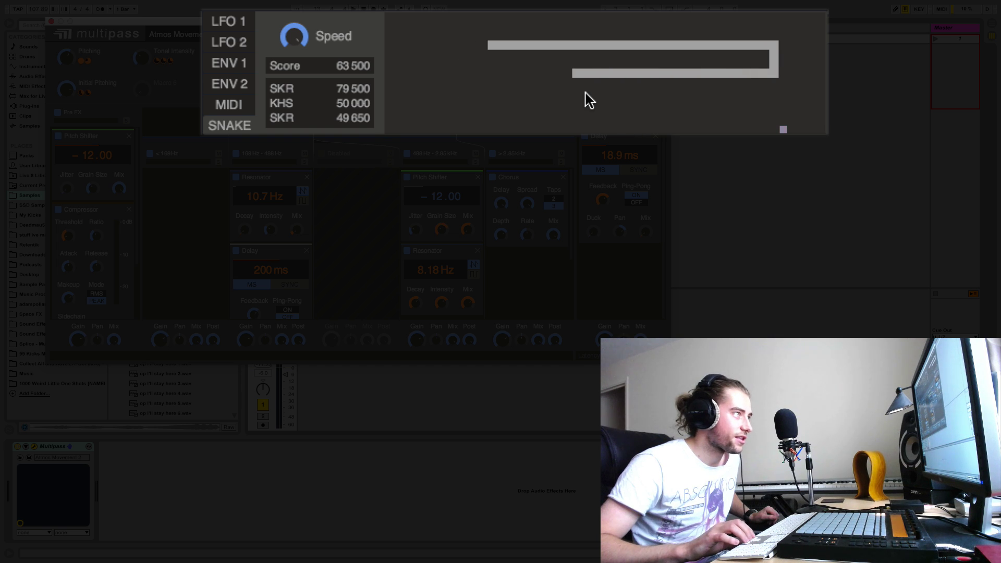
pyautogui.press('Down')
pyautogui.press('Right')
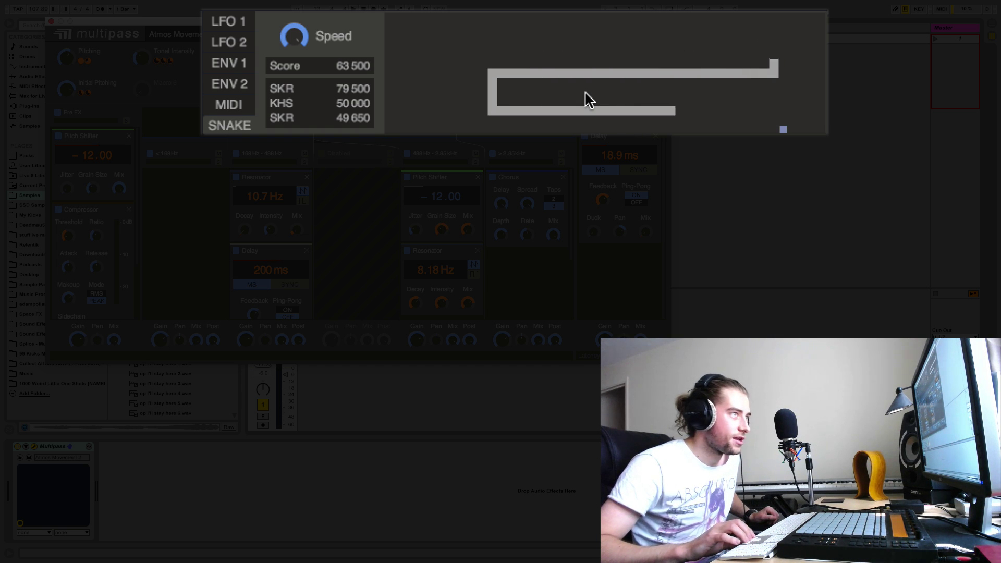
pyautogui.press('Down')
pyautogui.press('Left')
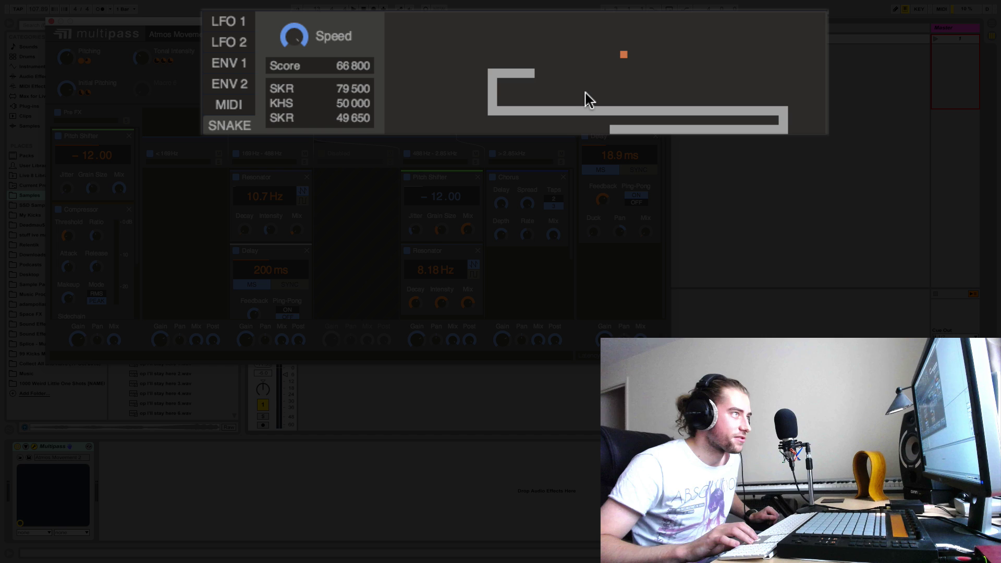
pyautogui.press('Up')
pyautogui.press('Right')
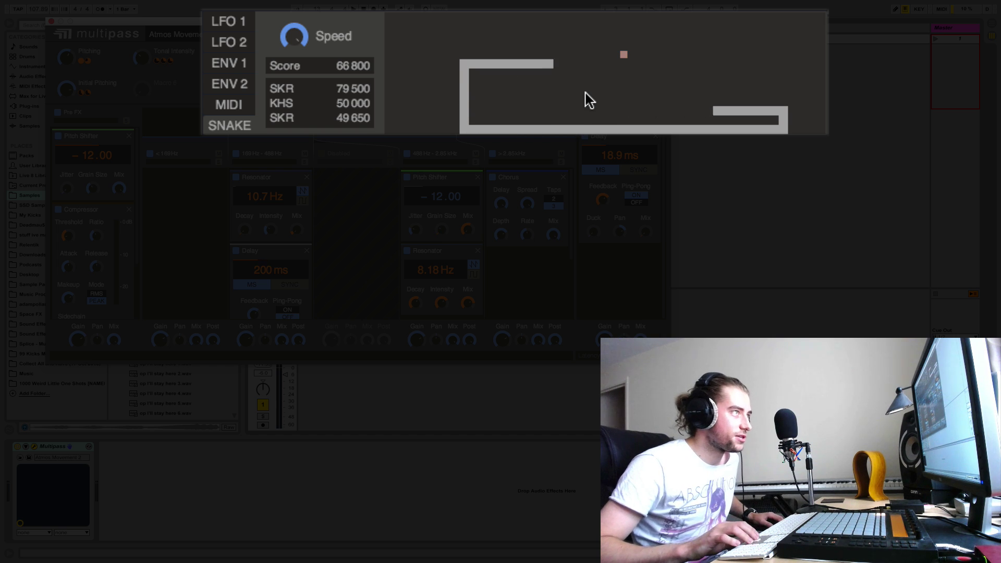
pyautogui.press('Up')
pyautogui.press('Left')
pyautogui.press('Up')
pyautogui.press('Right')
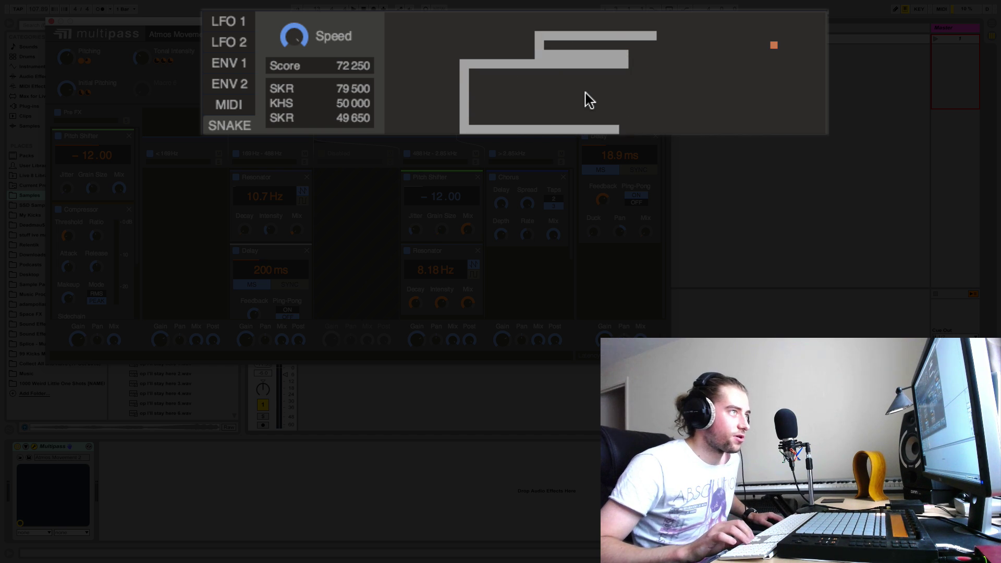
pyautogui.press('Down')
pyautogui.press('Left')
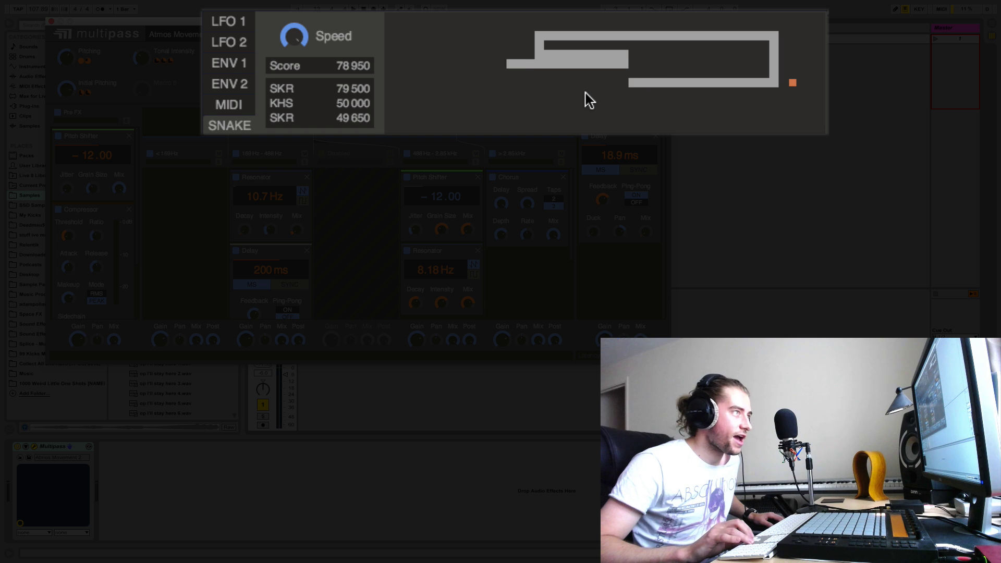
pyautogui.press('Down')
pyautogui.press('Right')
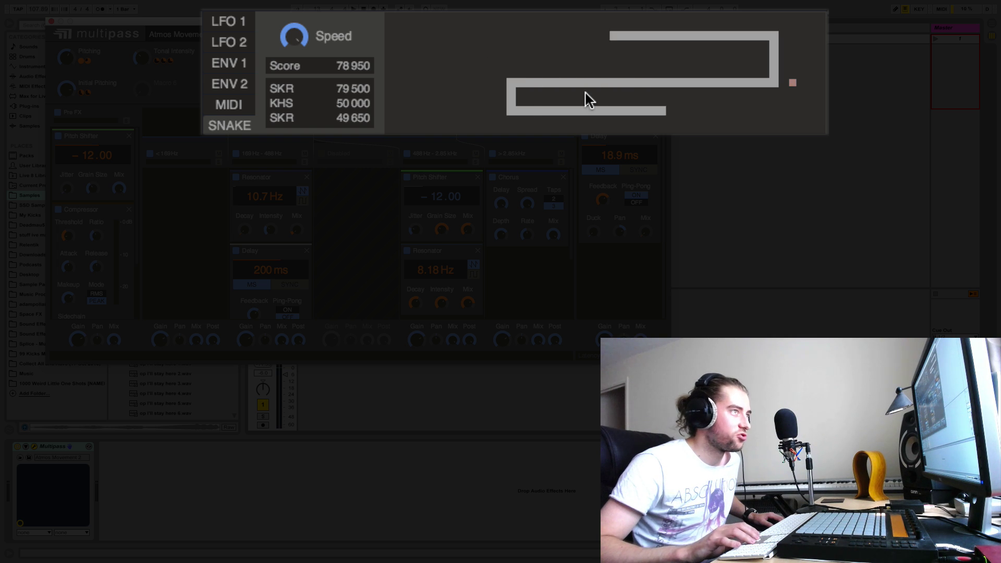
pyautogui.press('Up')
pyautogui.press('Left')
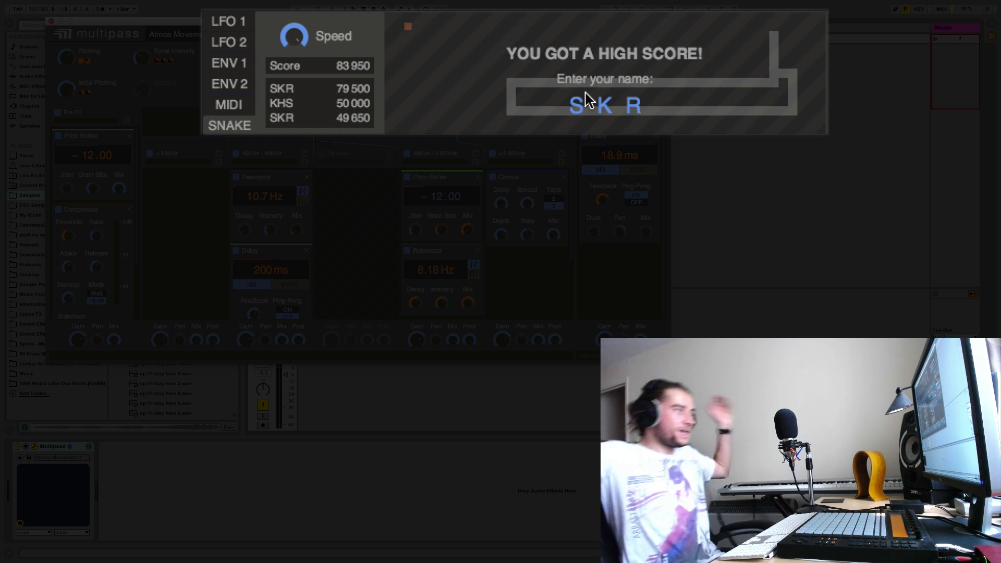